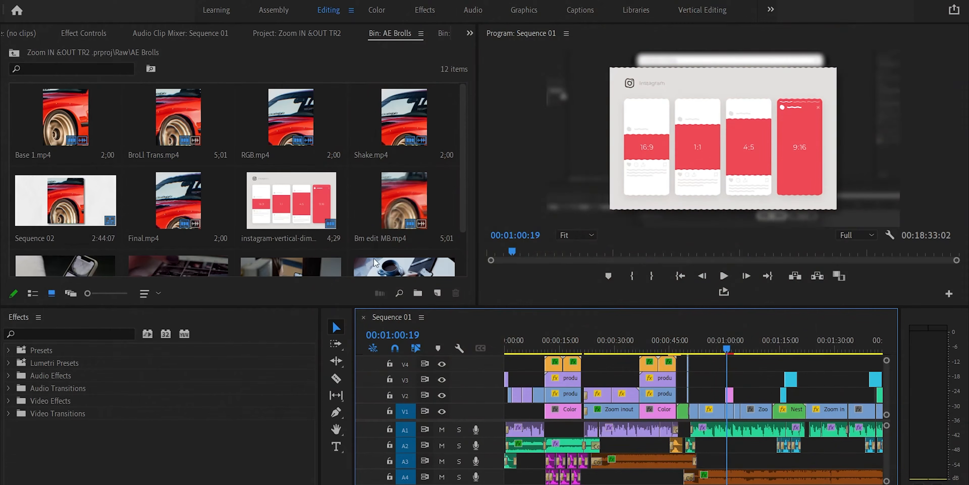
Step: Maximize the AE Brolls bin and show its clips in Freeform view
click(254, 99)
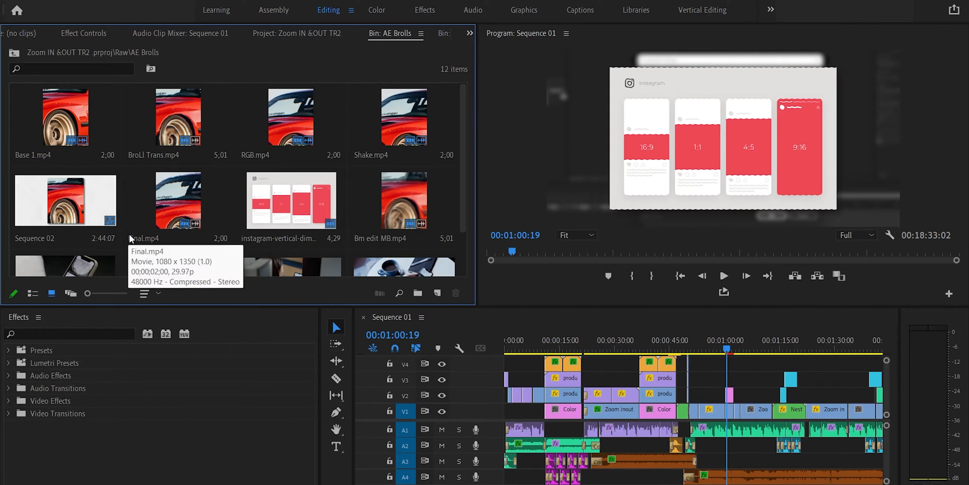
key(grave)
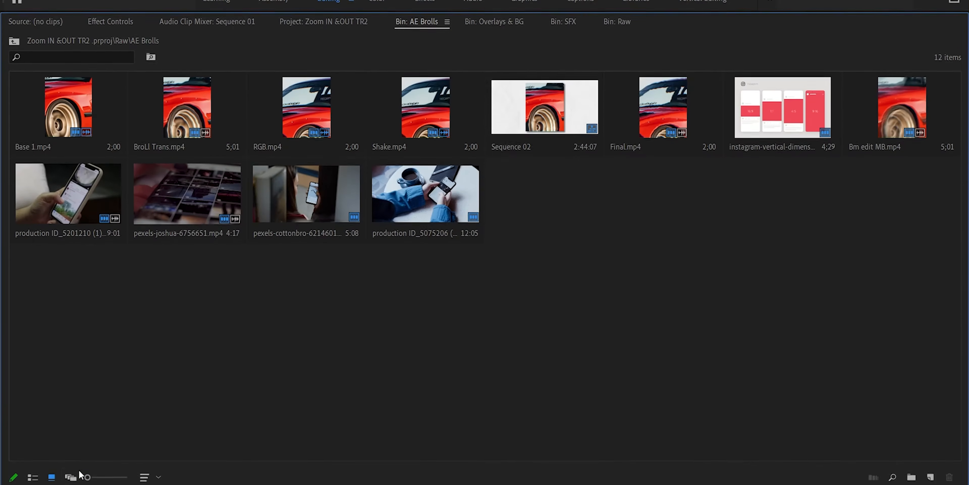
click(71, 462)
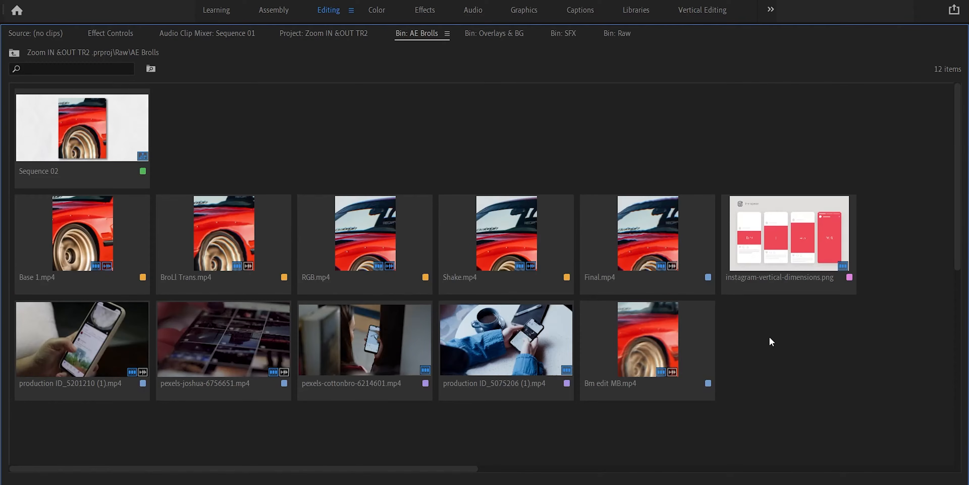
Step: Rearrange Shake.mp4, Final.mp4, Bm edit MB.mp4 and the Instagram dimensions image along the upper part of the bin
drag(487, 236, 488, 131)
drag(616, 206, 605, 124)
click(714, 145)
drag(767, 233, 884, 145)
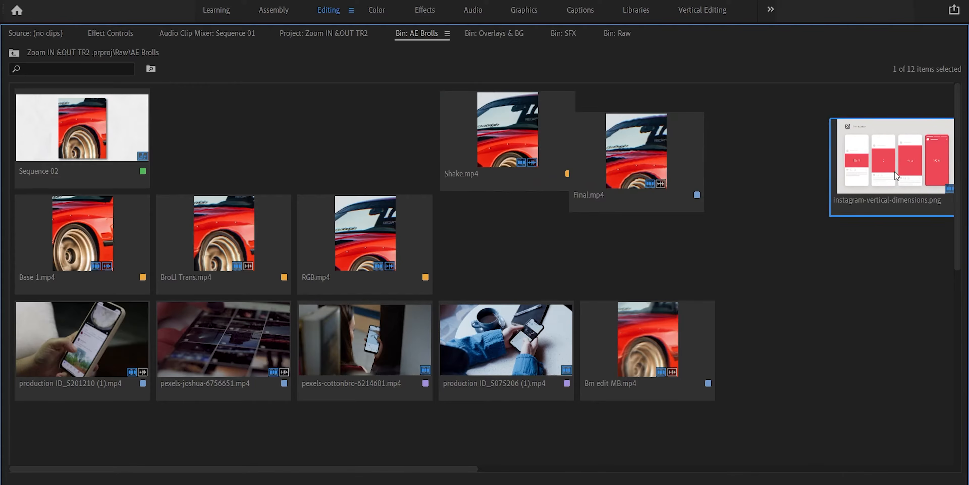
drag(662, 366, 722, 155)
drag(895, 158, 796, 166)
Step: Place the cottonbro, joshua and ID_5075206 clips together beside Shake.mp4, move RGB.mp4 below the Instagram image, and nudge Shake.mp4 and Final.mp4
drag(506, 339, 411, 134)
drag(365, 338, 348, 146)
drag(366, 267, 868, 253)
drag(284, 362, 503, 236)
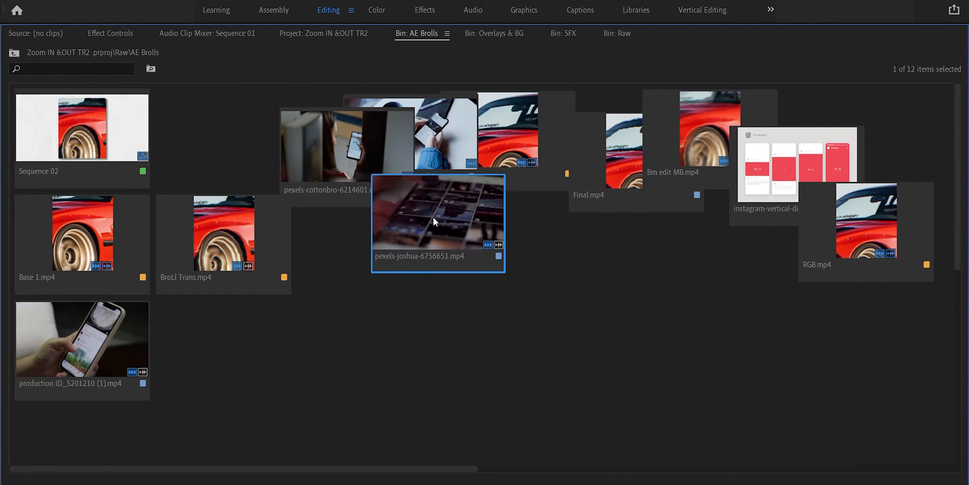
drag(318, 159, 289, 157)
drag(448, 169, 456, 186)
drag(482, 214, 485, 207)
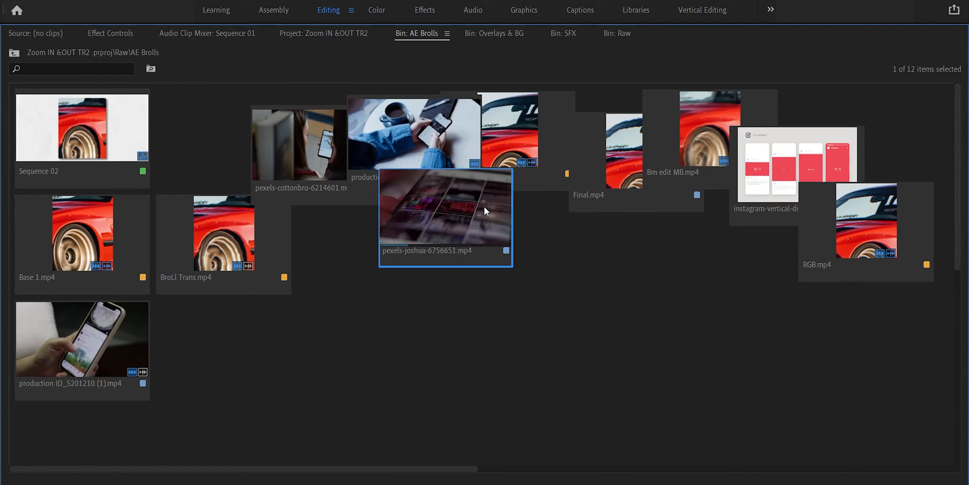
drag(489, 166, 496, 175)
drag(642, 192, 627, 194)
Step: Reposition BroLl Trans.mp4, production ID_5201210, Sequence 02 and Base 1.mp4 freely among the other bin clips
drag(233, 264, 262, 175)
drag(82, 339, 186, 137)
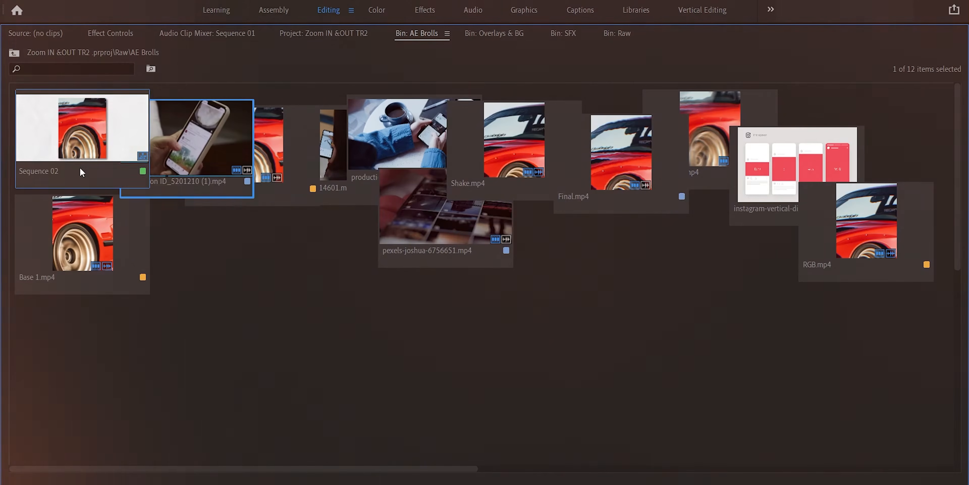
drag(66, 167, 690, 257)
drag(83, 233, 331, 226)
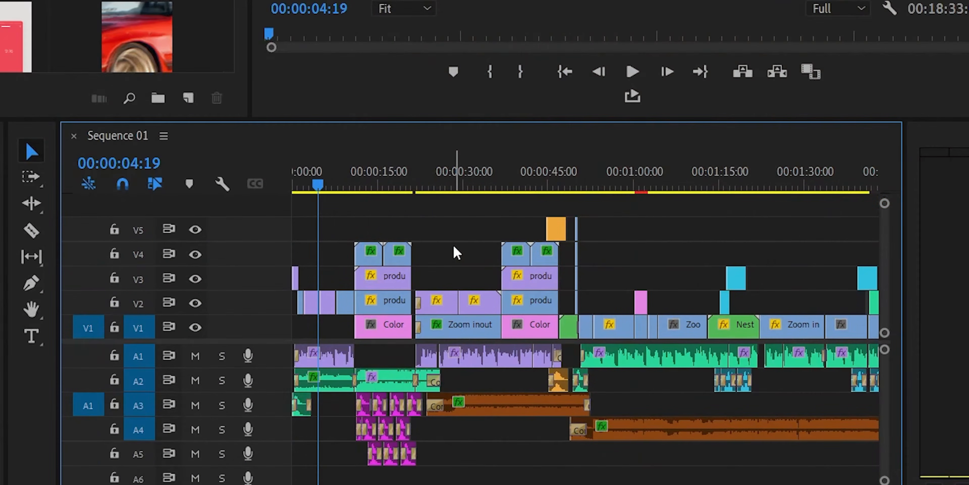
Step: Try moving all Sequence 01 clips about 15 seconds later with the video one track higher, and undo the move
key(ctrl+a)
drag(384, 298, 472, 291)
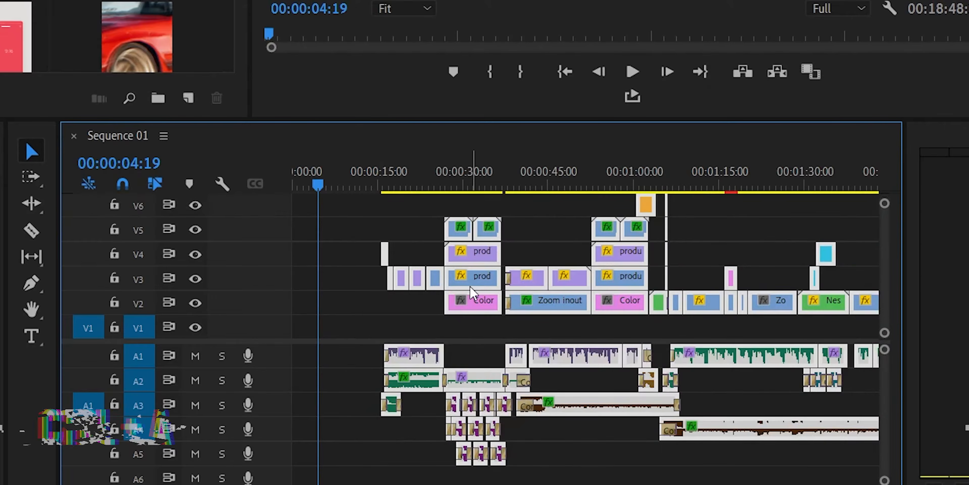
key(ctrl+z)
Step: Move the playhead to 00:00:42:29 and try shifting everything from the last V4 clip onward with Track Select Forward
drag(318, 189, 537, 207)
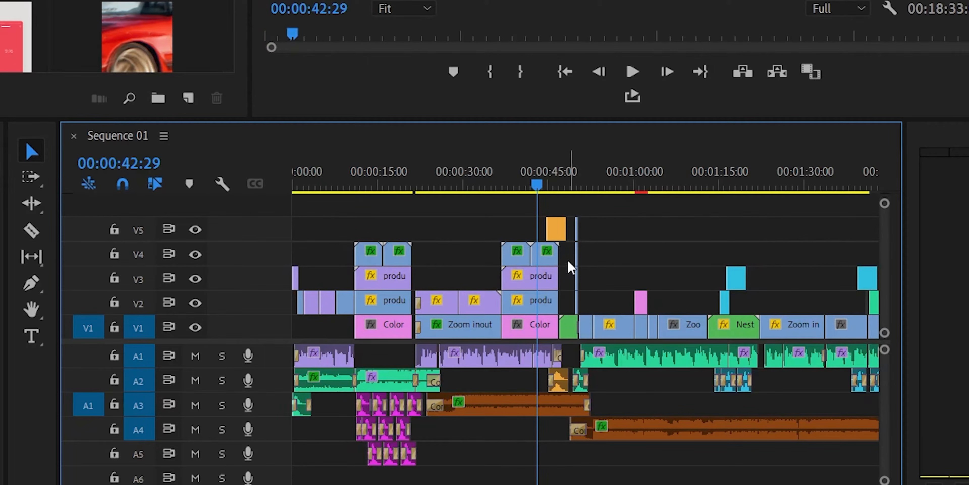
key(a)
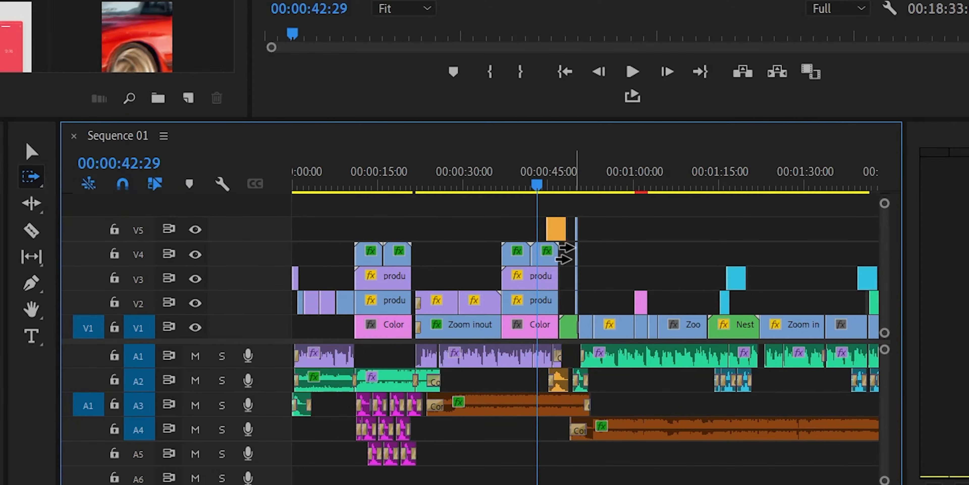
click(539, 253)
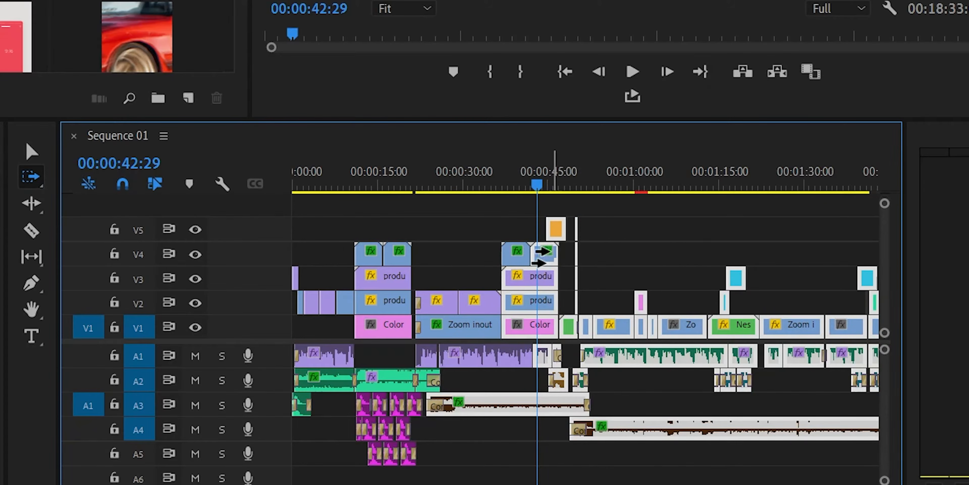
drag(545, 252, 702, 239)
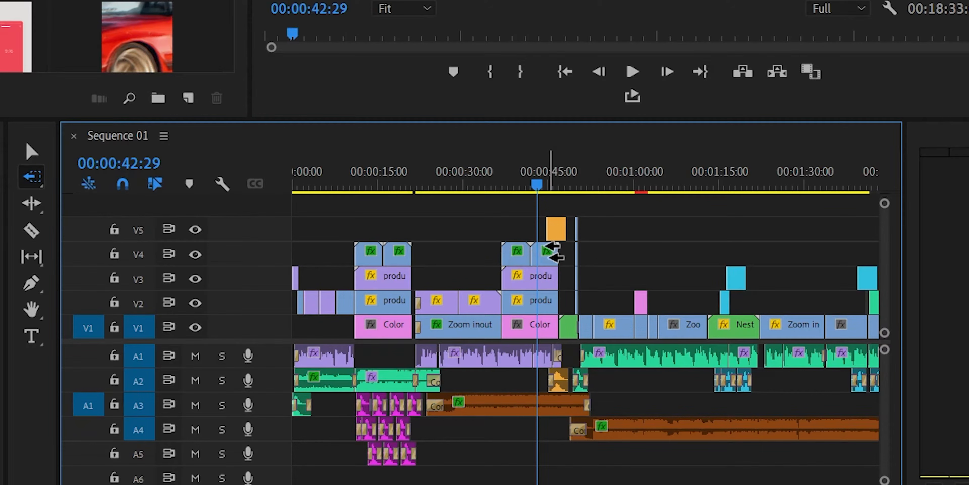
Step: Try shifting everything up to the last V4 clip with Track Select Backward, and select clips backward on A3 and A4 individually
click(547, 253)
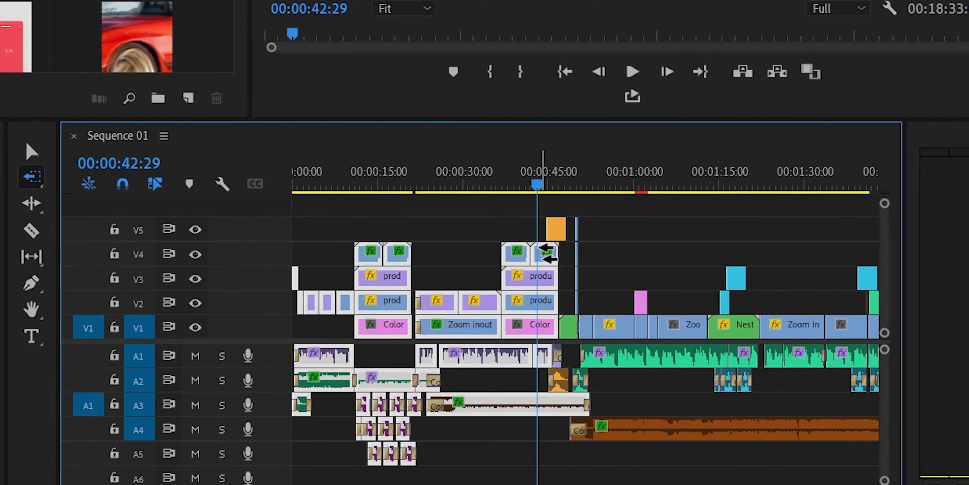
drag(547, 253, 634, 212)
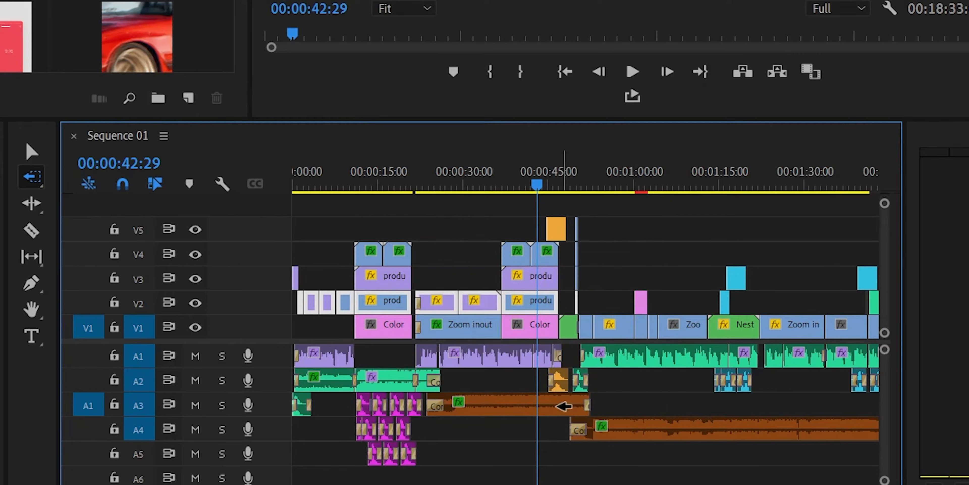
shift+click(565, 405)
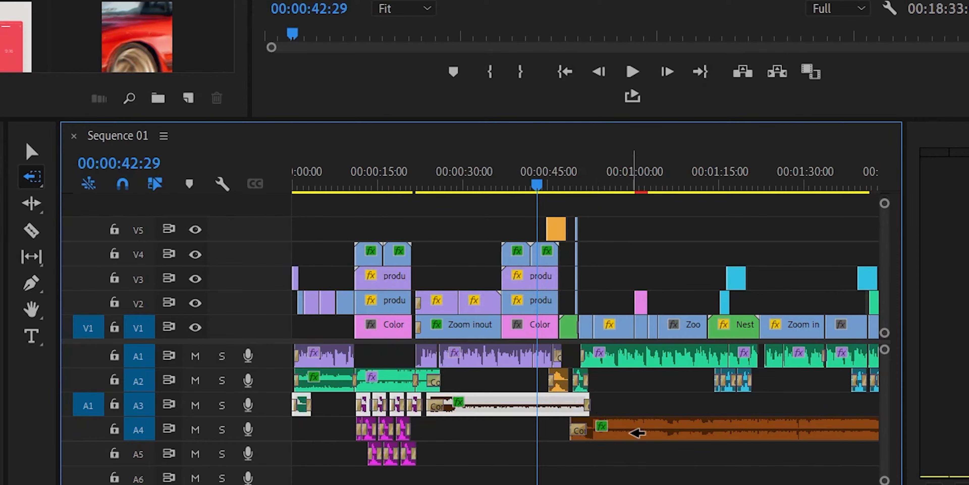
click(638, 432)
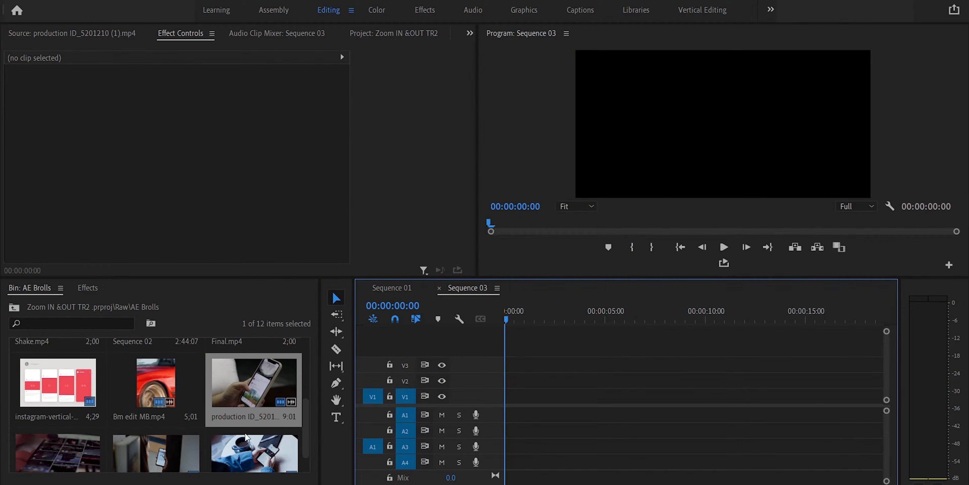
Step: Mark a 2:14 range of production ID_5201210 ending at 00:00:07:20 and place it at the start of Sequence 03 on V1
double_click(252, 395)
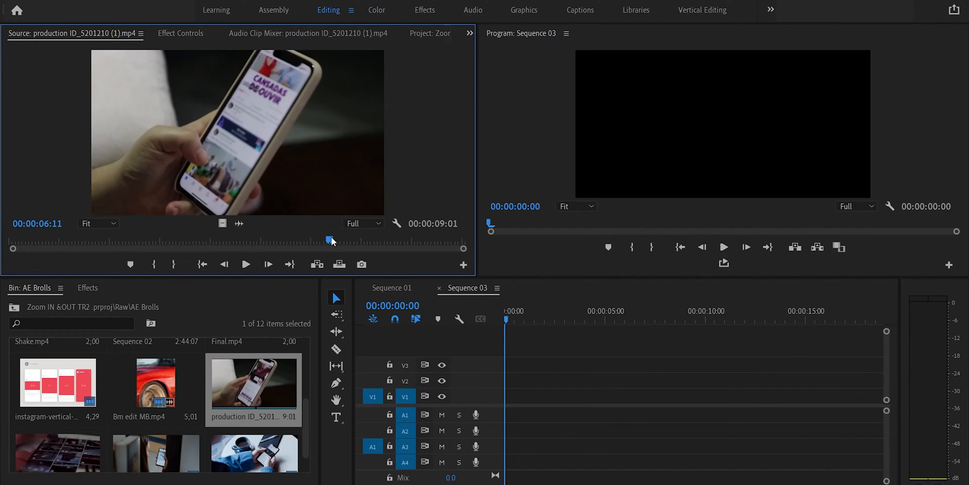
key(i)
drag(332, 240, 396, 240)
key(o)
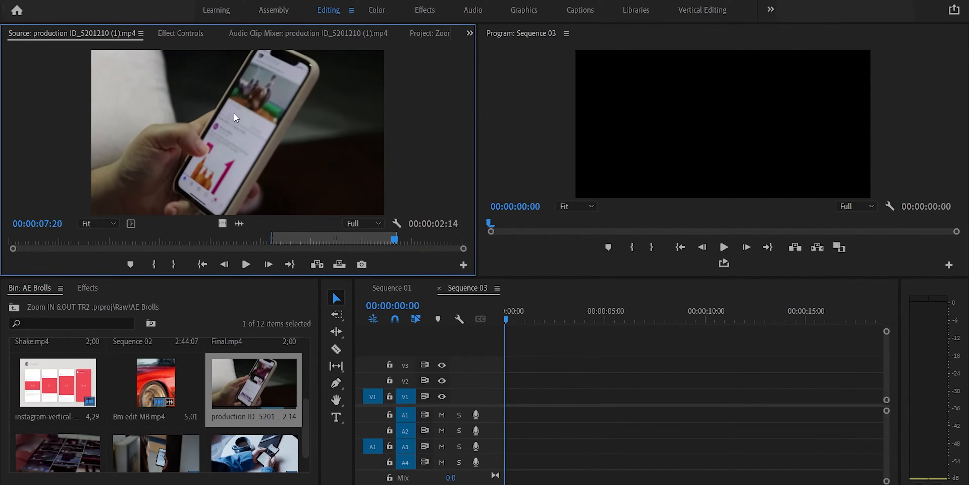
drag(297, 118, 519, 395)
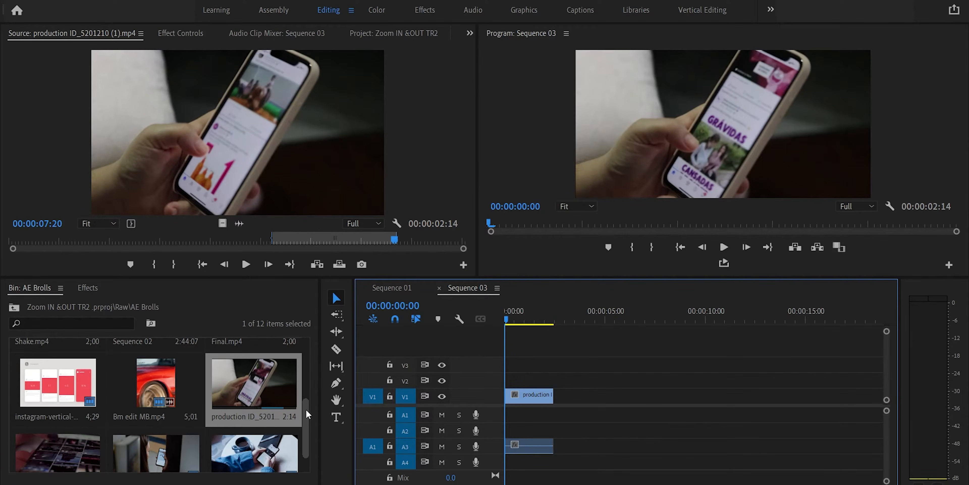
Step: Mark pexels-joshua-6756651.mp4 from 00:00:15:15 to 00:00:20:03 and insert it at the start of Sequence 03
drag(306, 410, 303, 425)
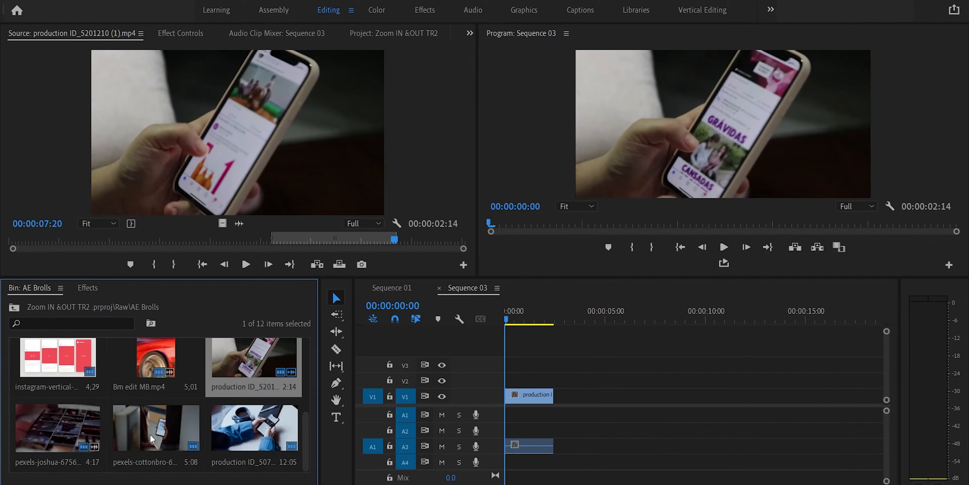
double_click(77, 426)
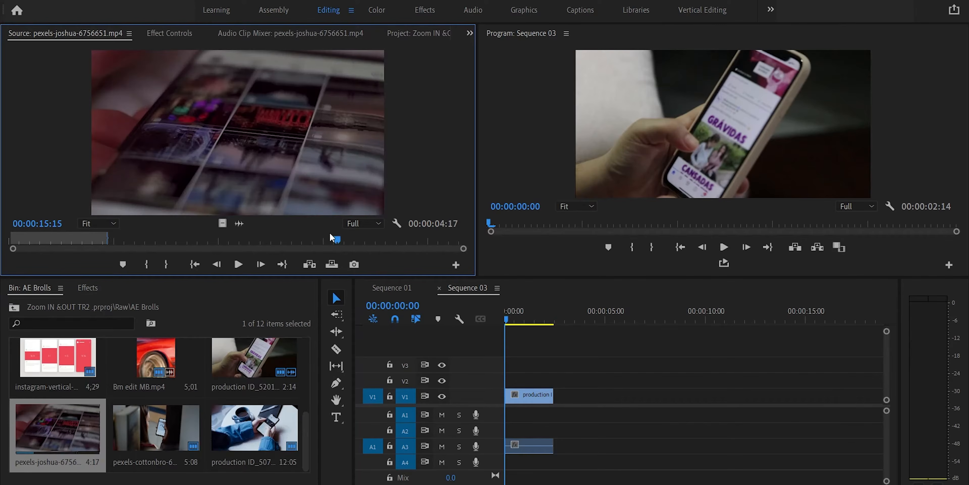
key(i)
drag(336, 239, 431, 240)
key(o)
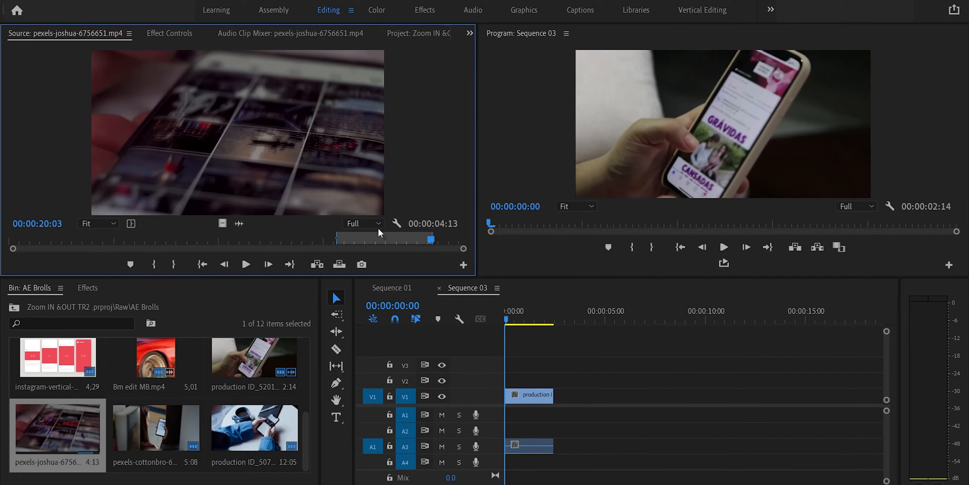
key(comma)
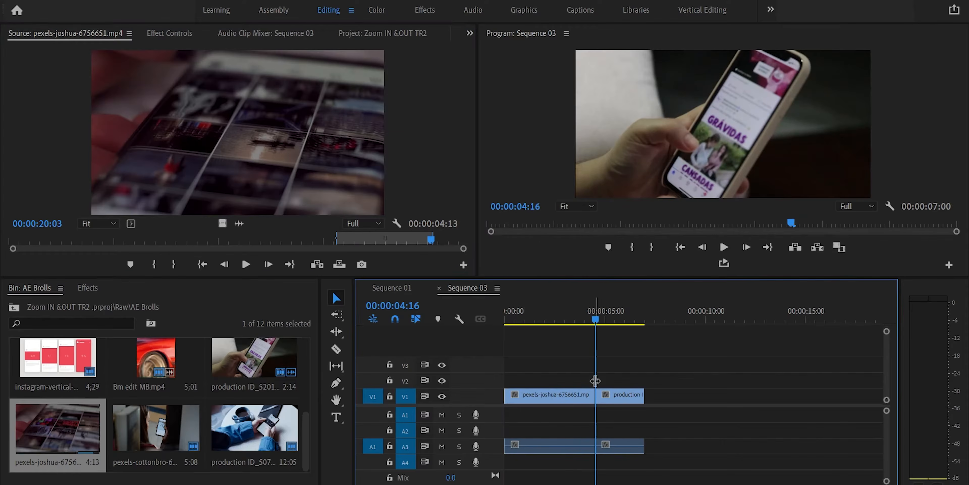
Step: Mark pexels-cottonbro-6214601.mp4 from 00:00:12:12 to 00:00:31:23 and insert it in Sequence 03 at 00:00:04:16
double_click(138, 424)
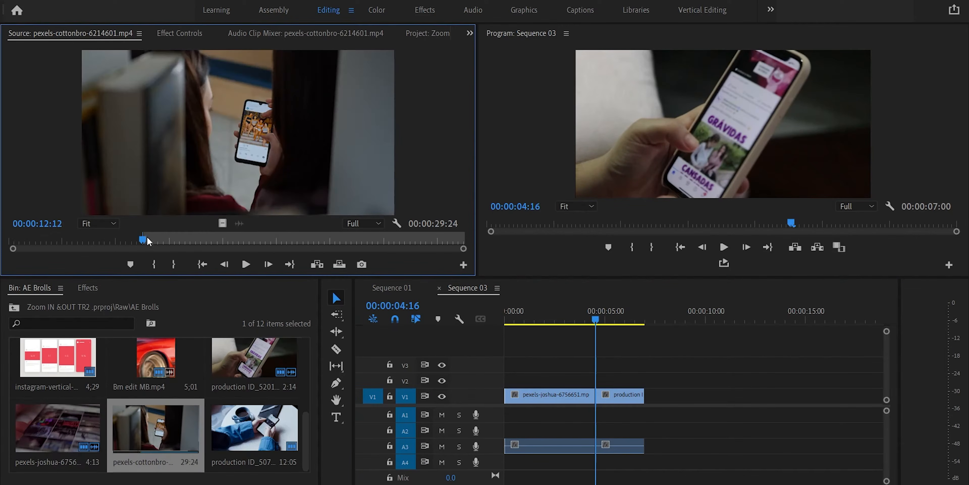
drag(148, 241, 353, 234)
key(o)
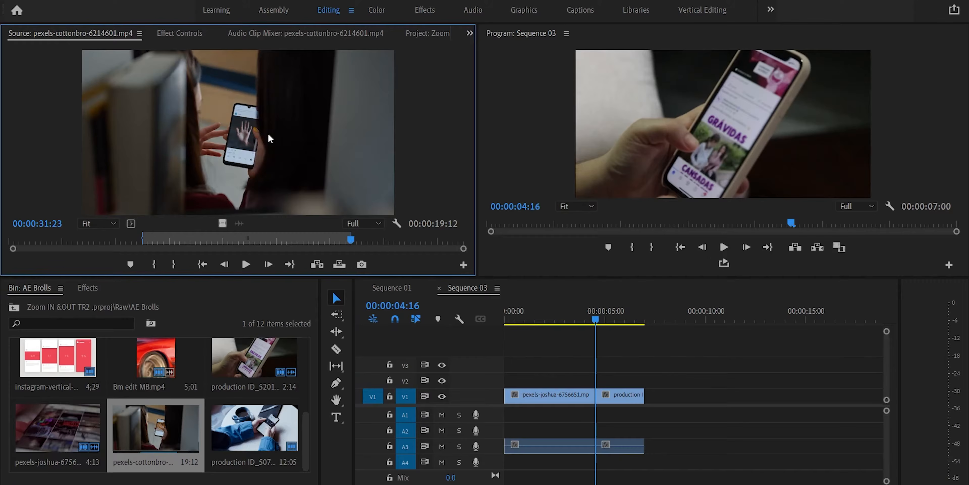
key(comma)
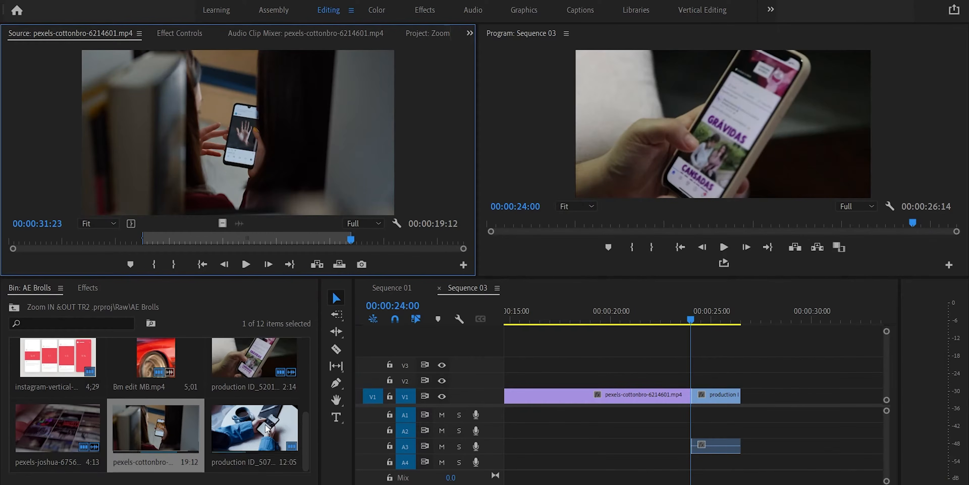
Step: Mark production ID_5075206 from 00:00:18:21 to 00:00:27:12 and insert it in Sequence 03 at 00:00:24:00
double_click(266, 428)
key(i)
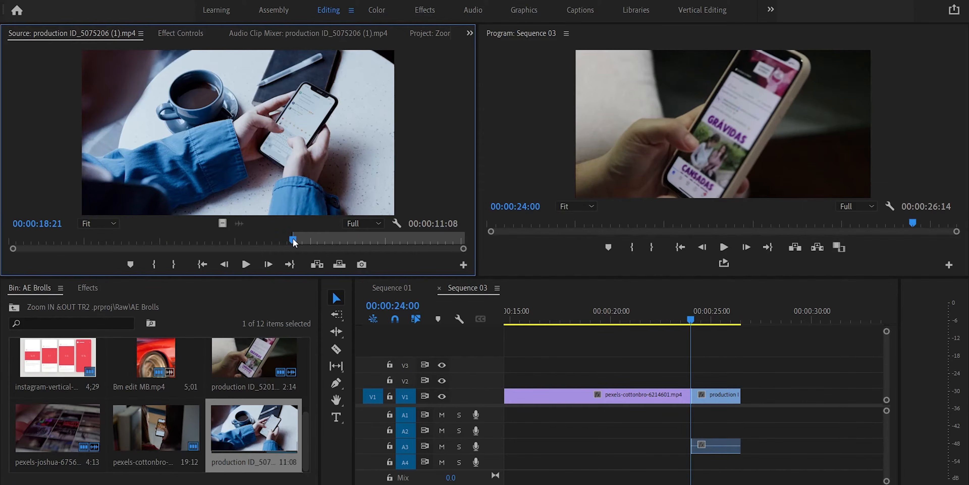
drag(294, 240, 422, 243)
key(o)
key(comma)
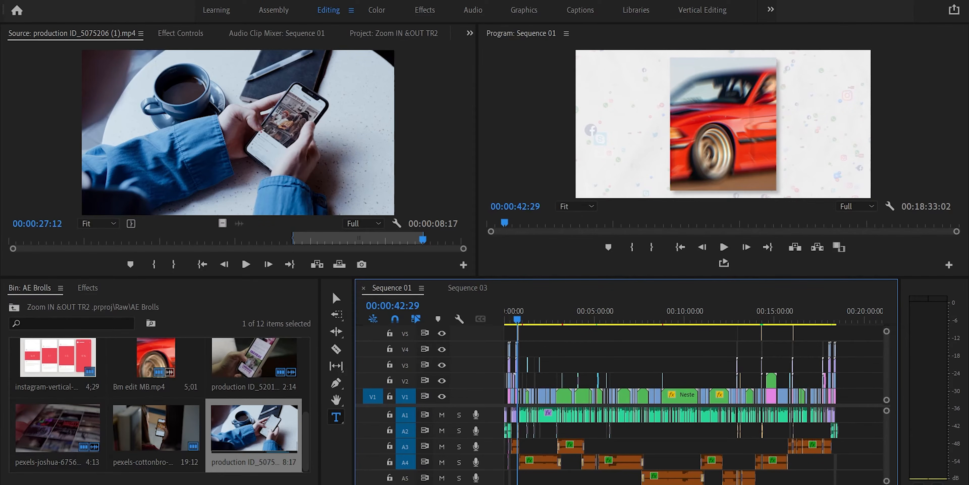
Step: Move the Sequence 01 playhead to 00:01:22:00 and show the effect controls
drag(516, 313, 532, 314)
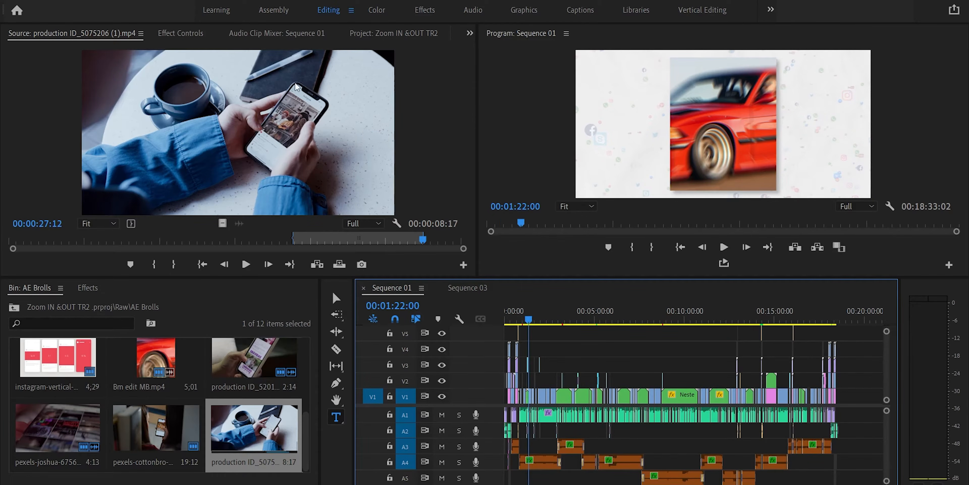
click(186, 33)
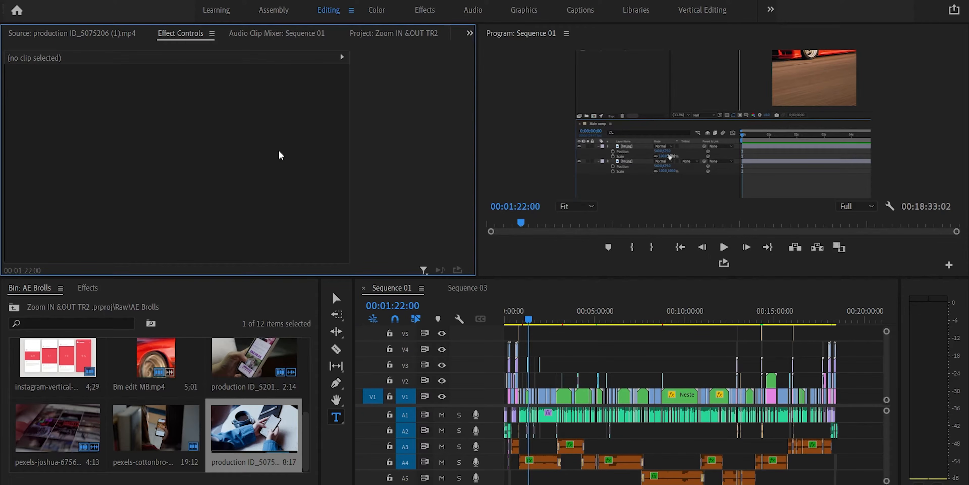
Step: Go to 00:01:51:15 in Sequence 03, select the THE graphic and examine its Source Text settings
click(473, 288)
drag(669, 318, 779, 332)
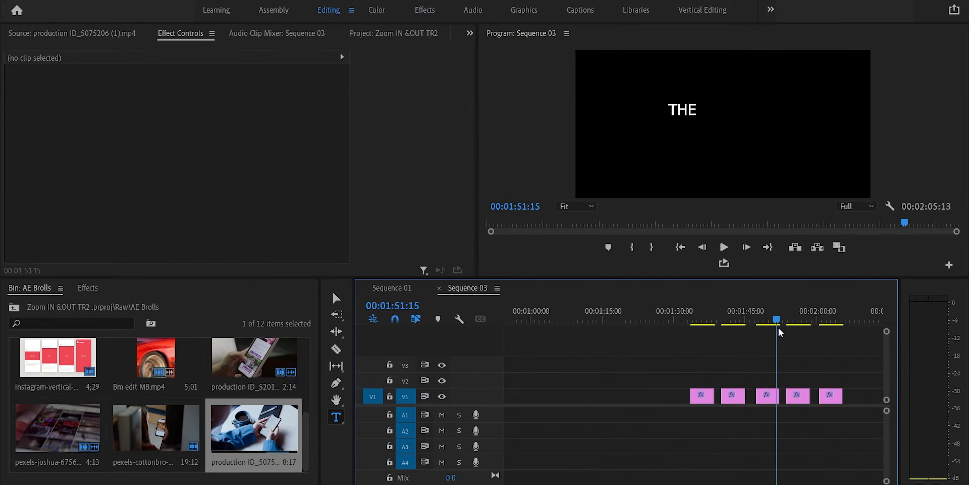
click(768, 402)
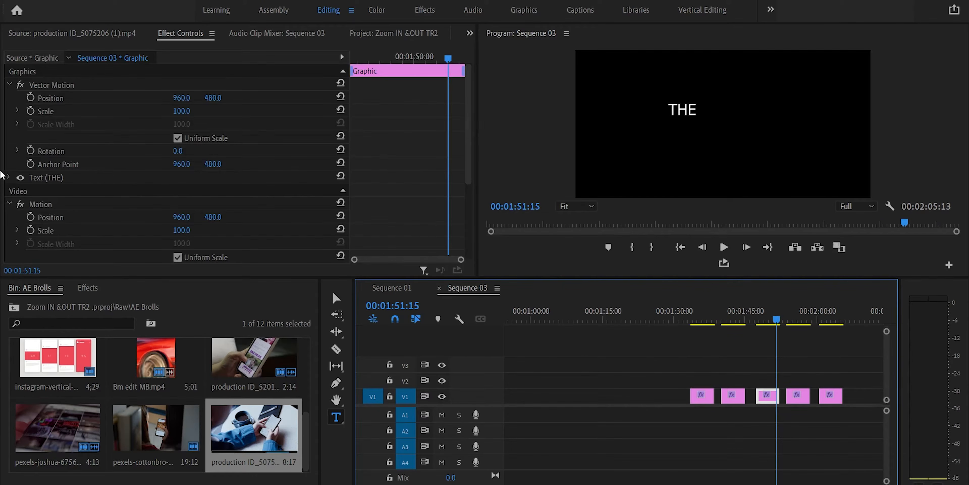
click(9, 178)
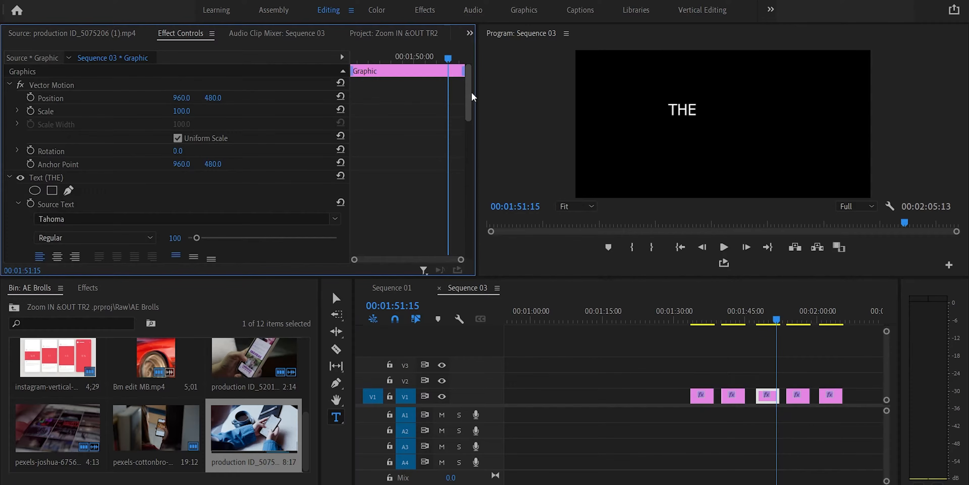
drag(472, 92, 472, 108)
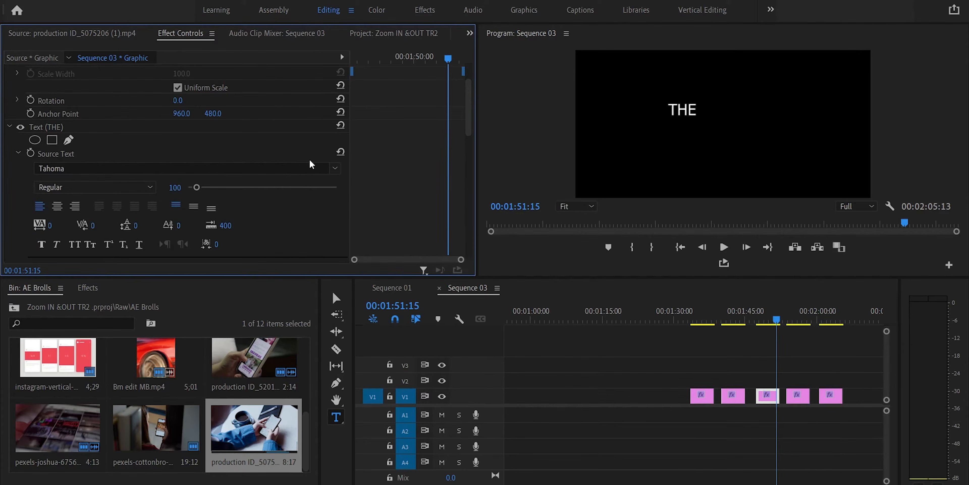
Step: Replace the Tahoma Regular font with Arial Black throughout the project and review the title graphics in Sequence 03
click(166, 14)
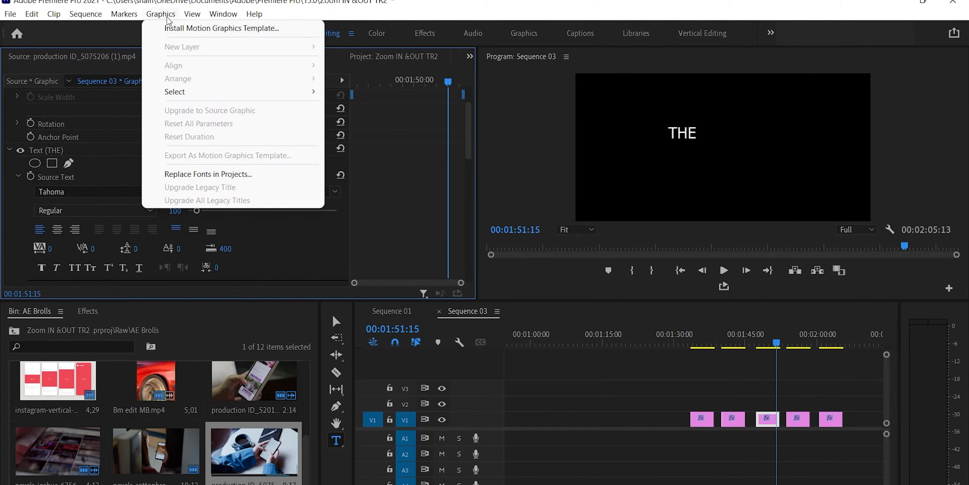
click(231, 174)
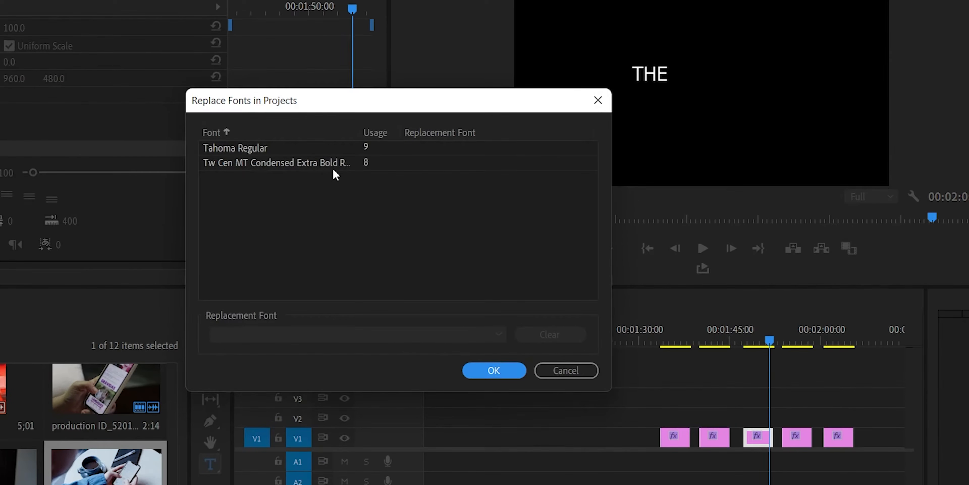
drag(330, 108, 514, 98)
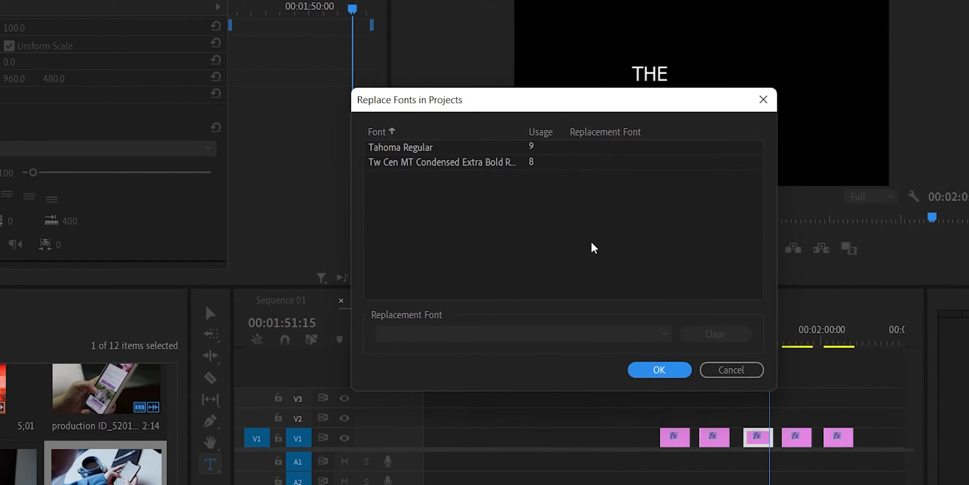
click(416, 149)
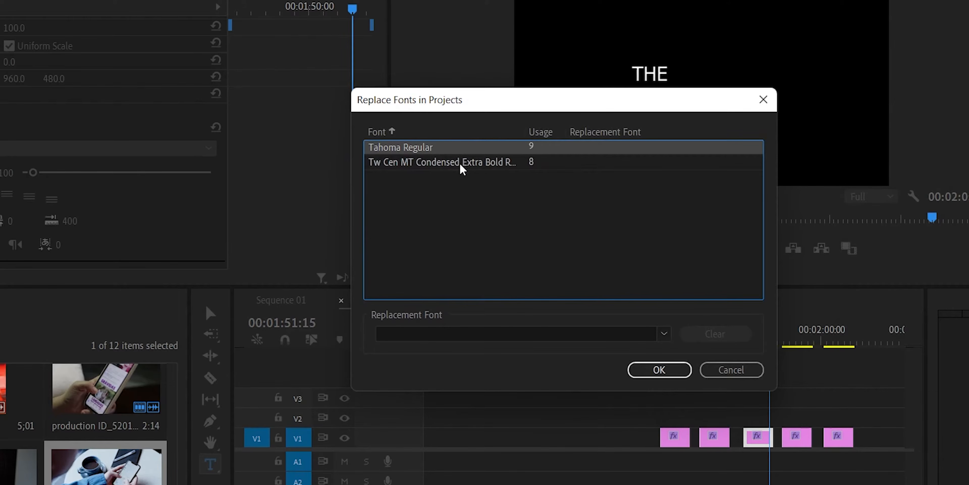
click(443, 167)
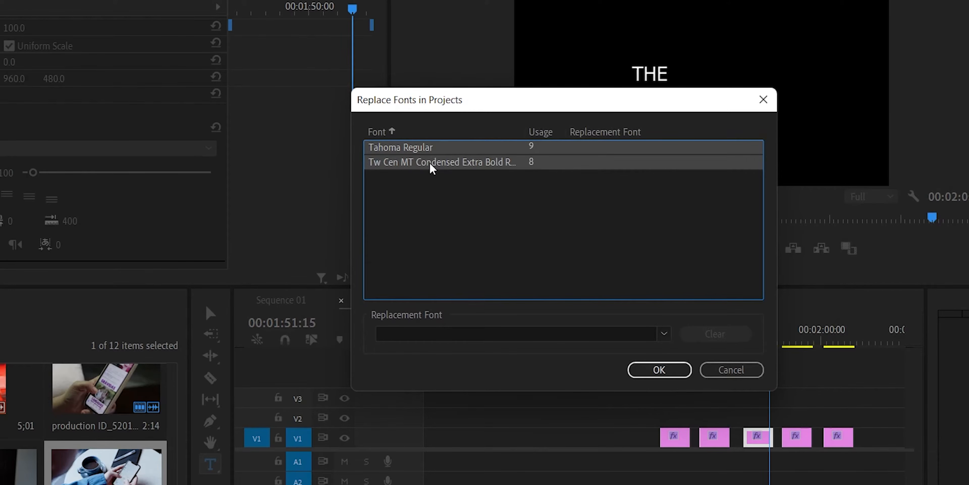
click(437, 195)
click(406, 152)
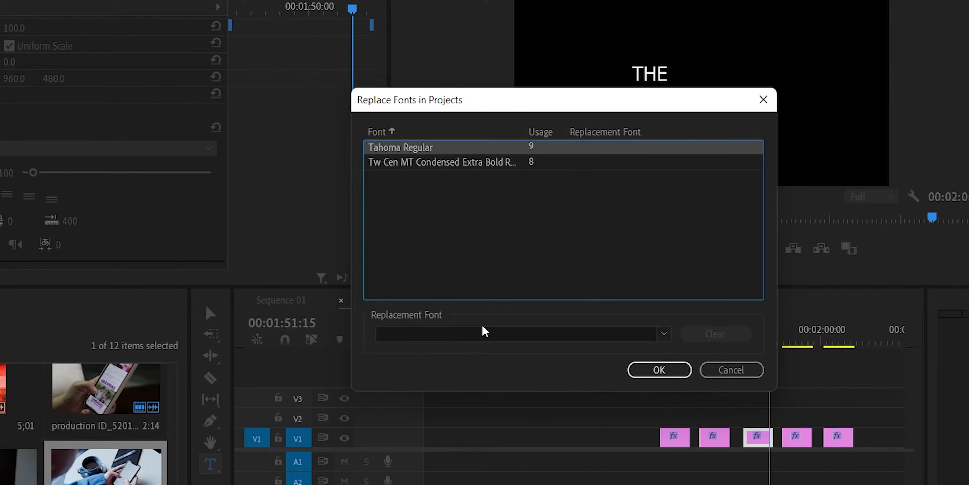
click(482, 333)
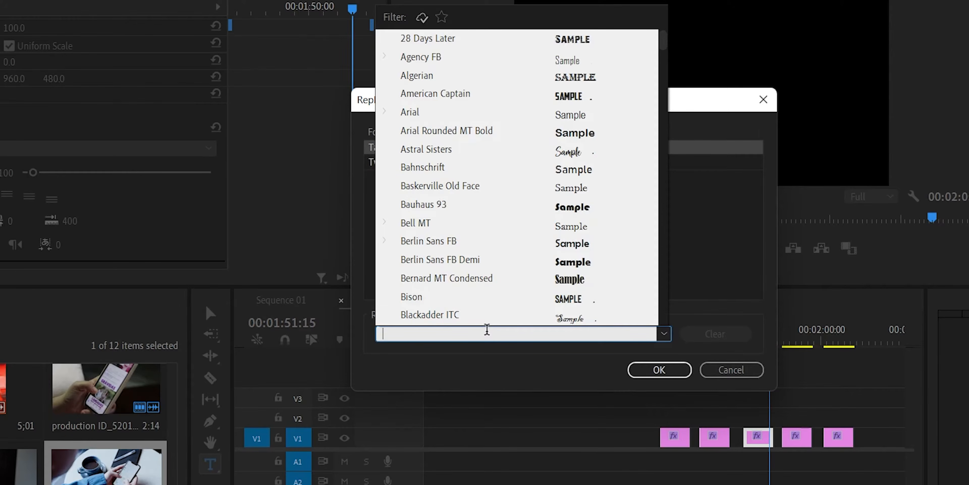
text(arial)
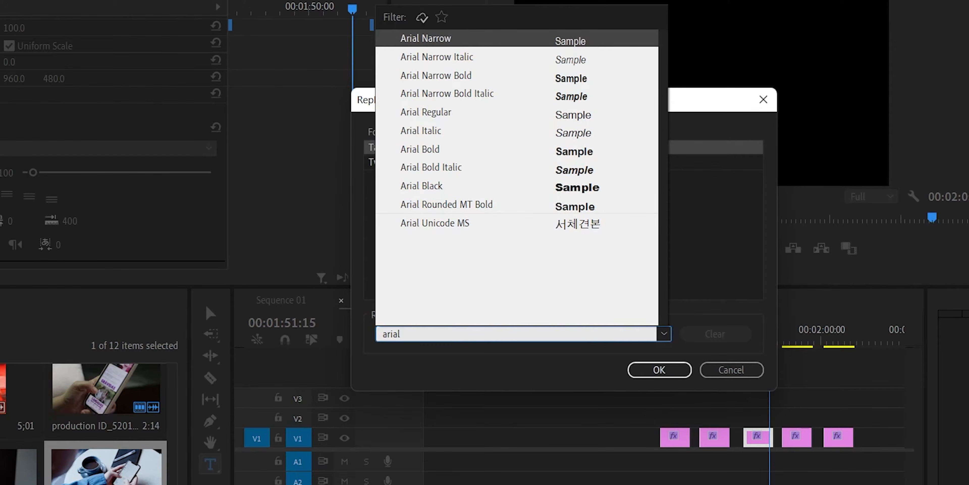
click(439, 187)
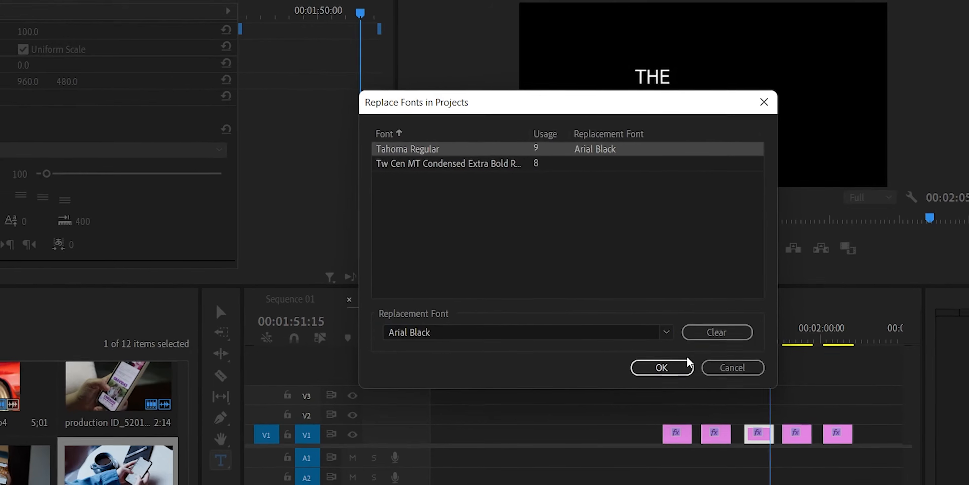
click(660, 370)
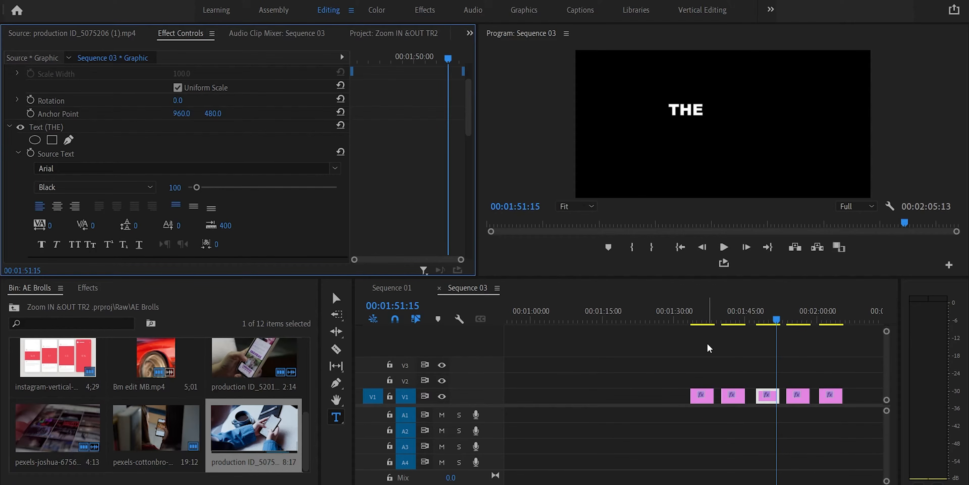
click(702, 320)
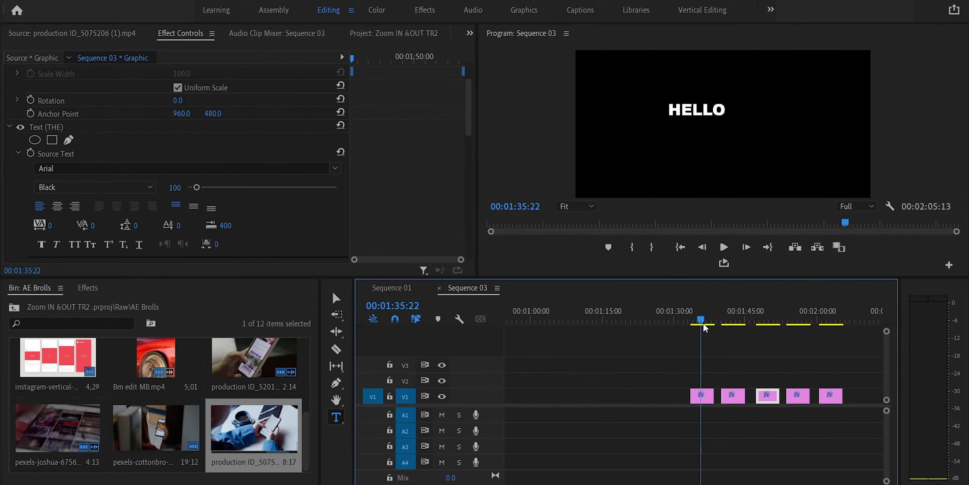
drag(704, 324, 828, 323)
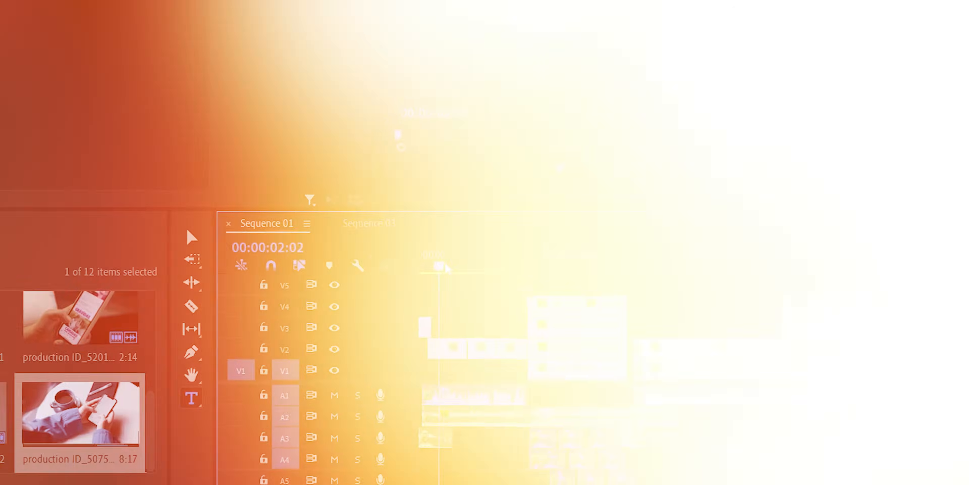
Step: Add a marker in Sequence 01 at 00:00:08:17 and stretch it into a range starting at 00:00:02:04 with a duration of 00:00:15:20
drag(444, 262, 489, 268)
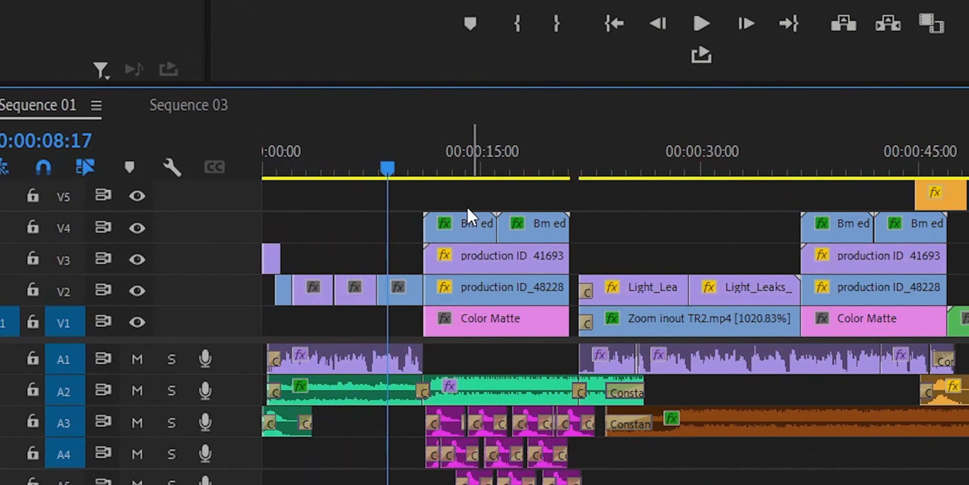
key(m)
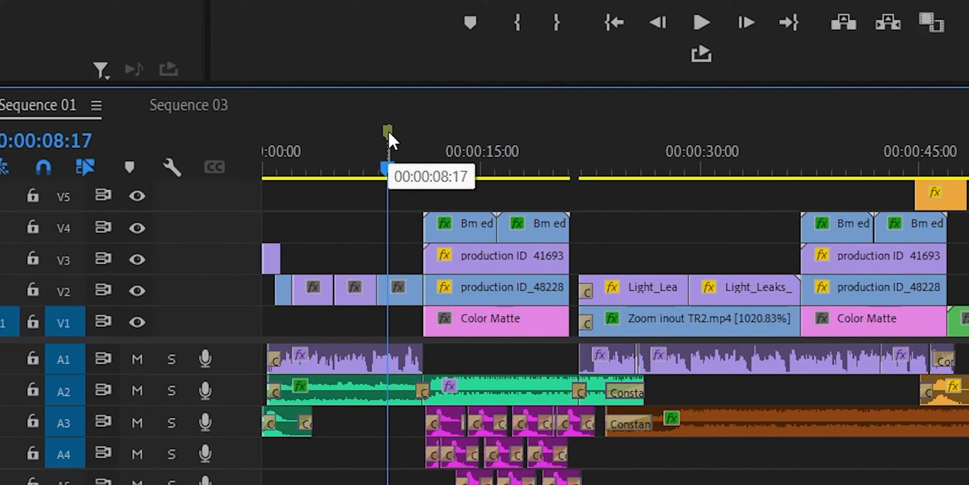
mouse_move(389, 132)
mouse_down()
mouse_move(399, 153)
mouse_move(525, 140)
mouse_up()
drag(390, 132, 289, 132)
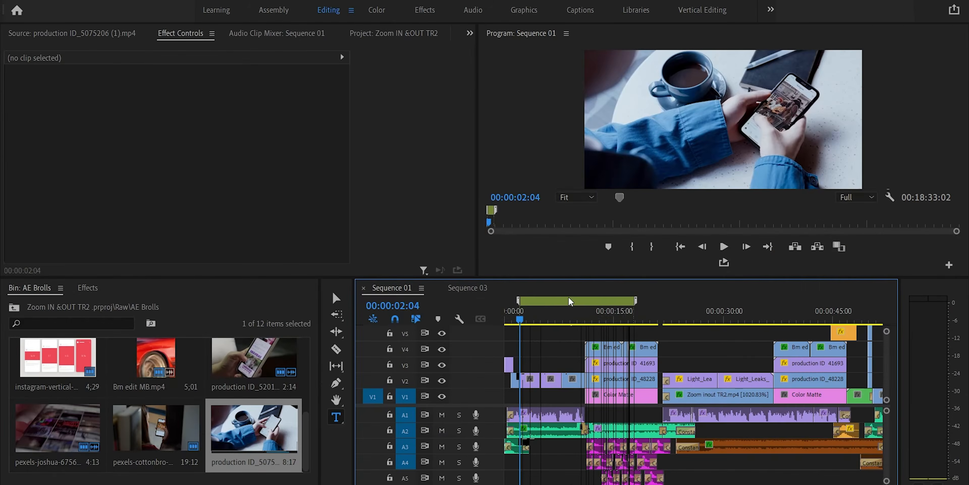
Step: Name the range marker Intro, add the comment "Intro of the video" and colour it cyan
double_click(391, 132)
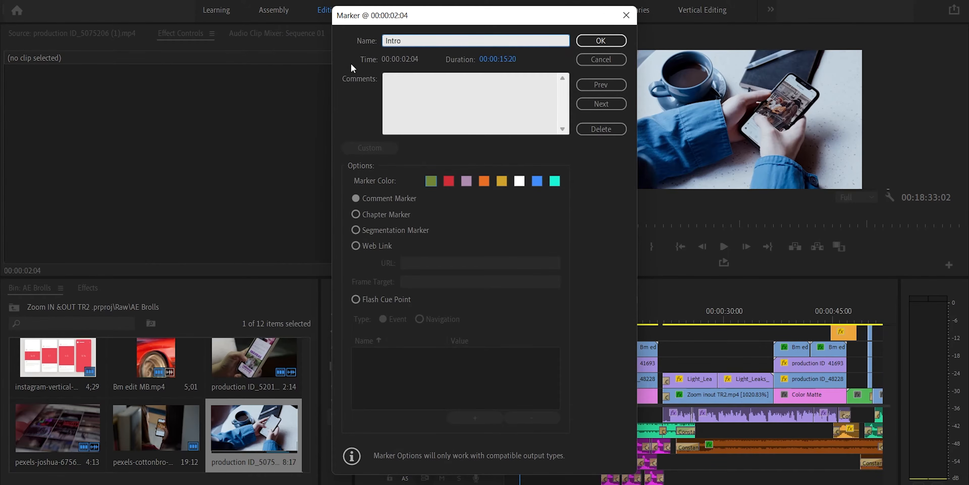
click(413, 87)
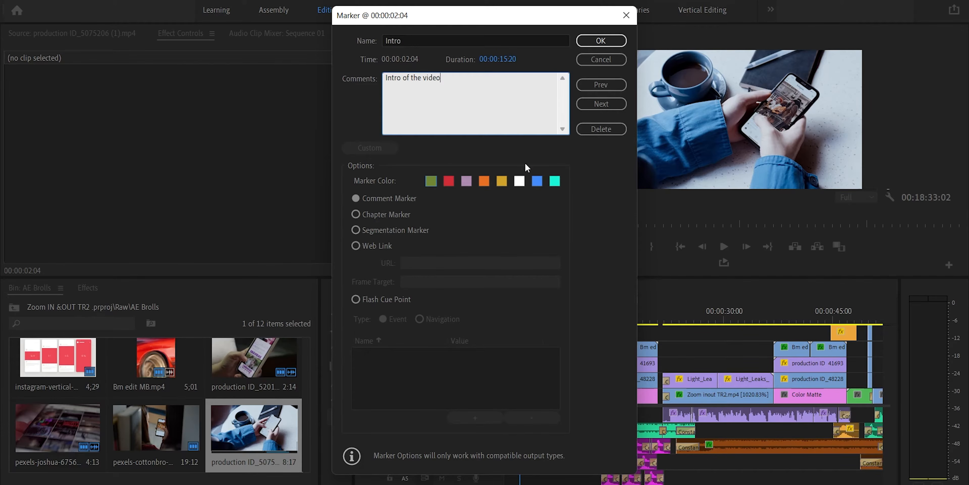
click(555, 181)
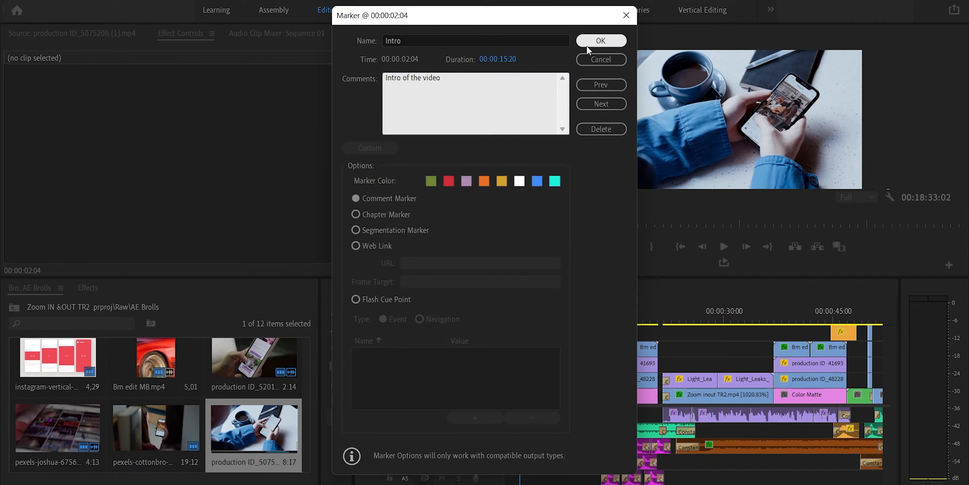
click(599, 40)
Step: Add a second marker at 00:00:22:09 and stretch it into a range starting at 00:00:18:07 with a duration of 00:00:18:21
drag(557, 320, 668, 317)
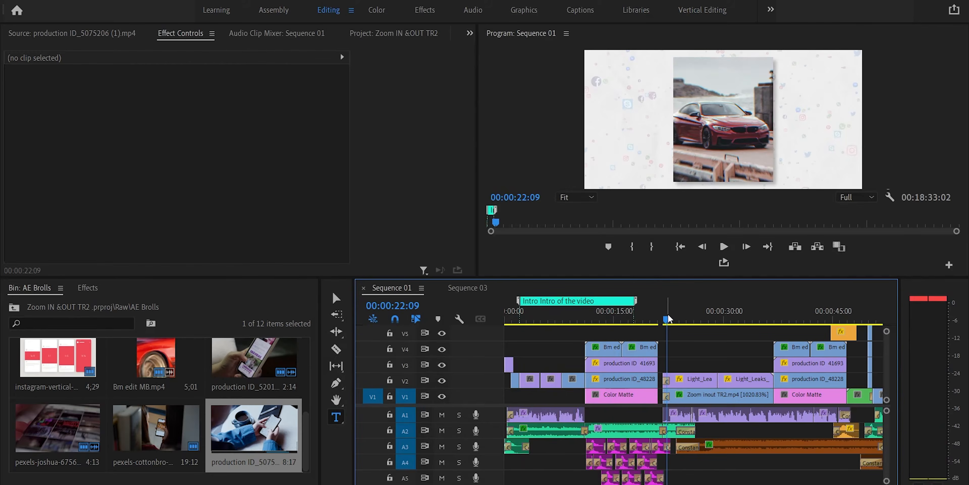
key(m)
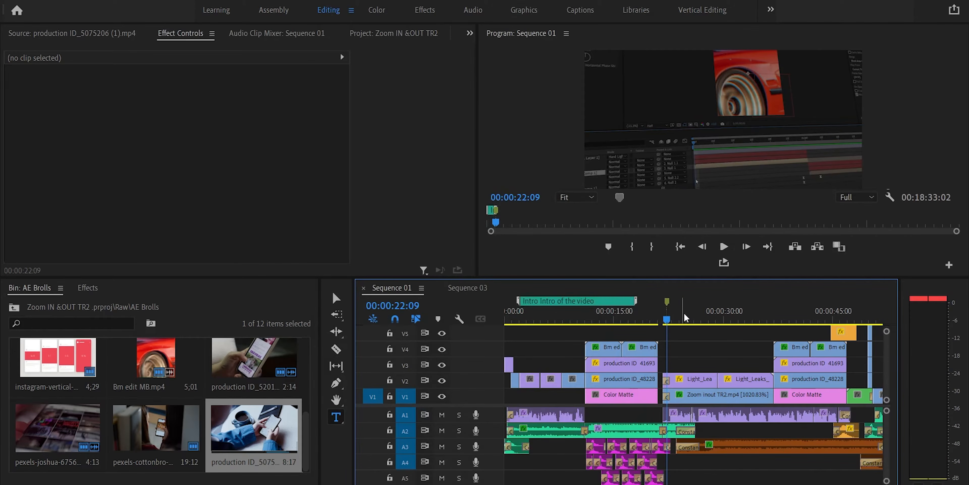
alt+click(668, 301)
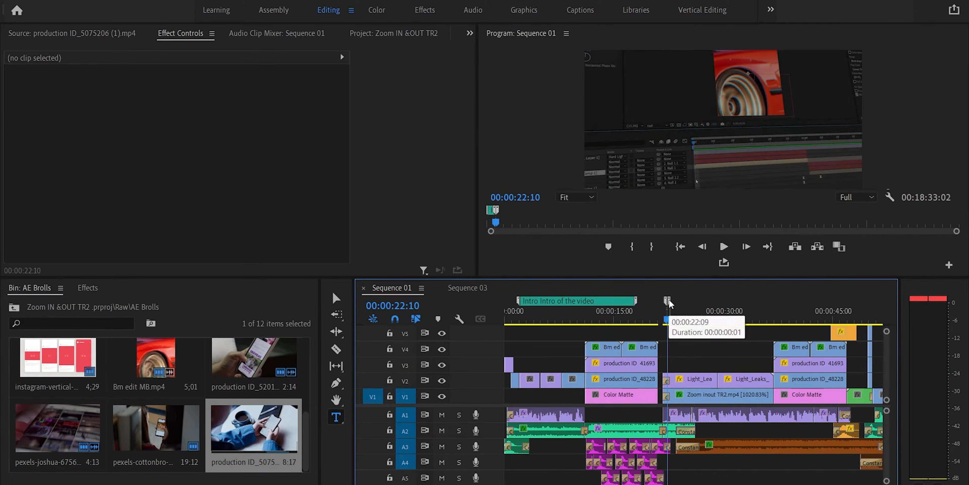
mouse_move(669, 302)
mouse_down()
mouse_move(681, 300)
mouse_move(647, 299)
mouse_move(673, 301)
mouse_up()
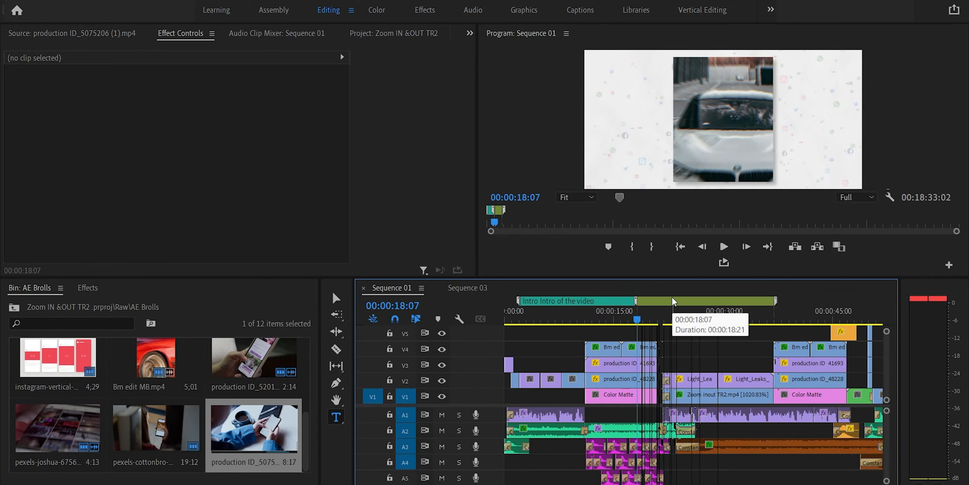
Step: Name the second range marker Intro 2, add the comment "2nd intro of the video" and colour it red
double_click(672, 299)
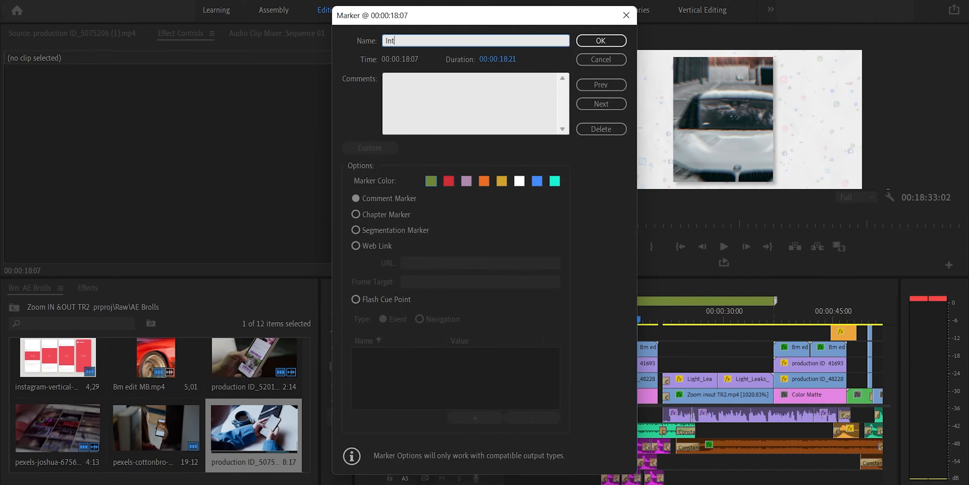
text(Intro 2)
click(403, 90)
text(Int)
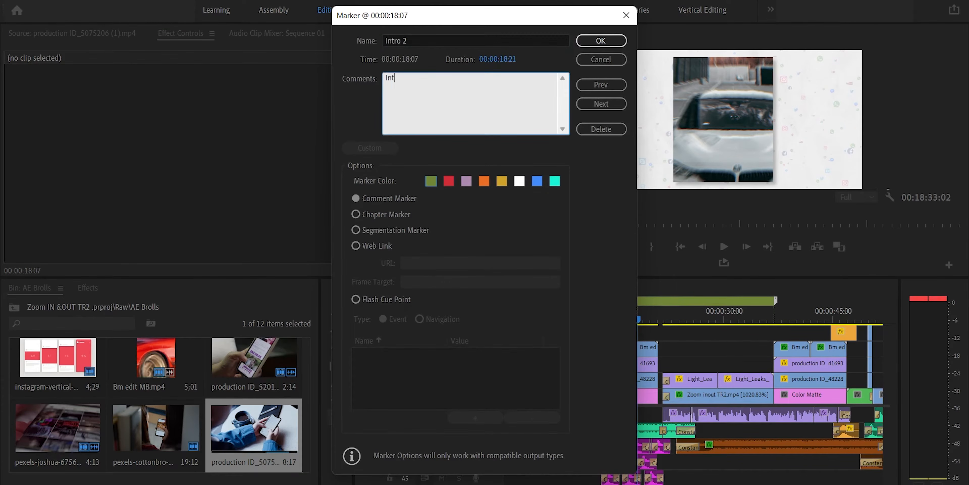
text(of the video)
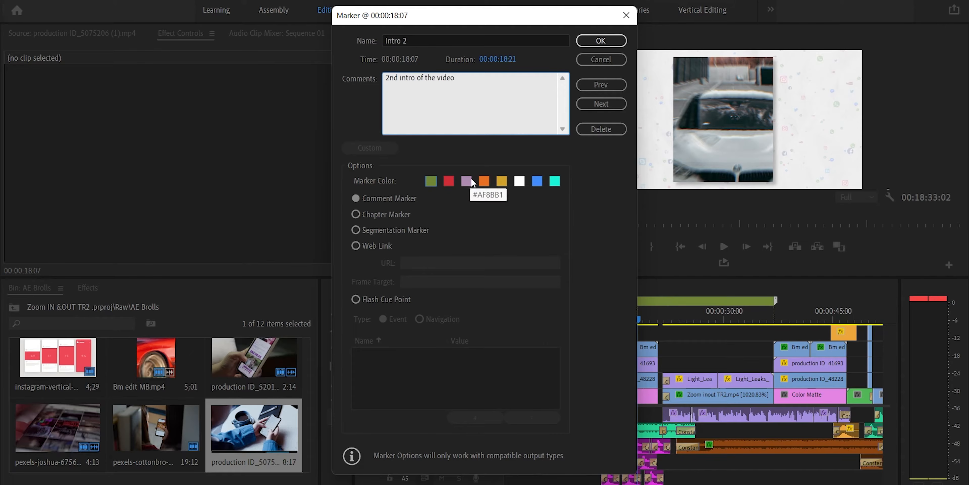
click(448, 181)
click(601, 40)
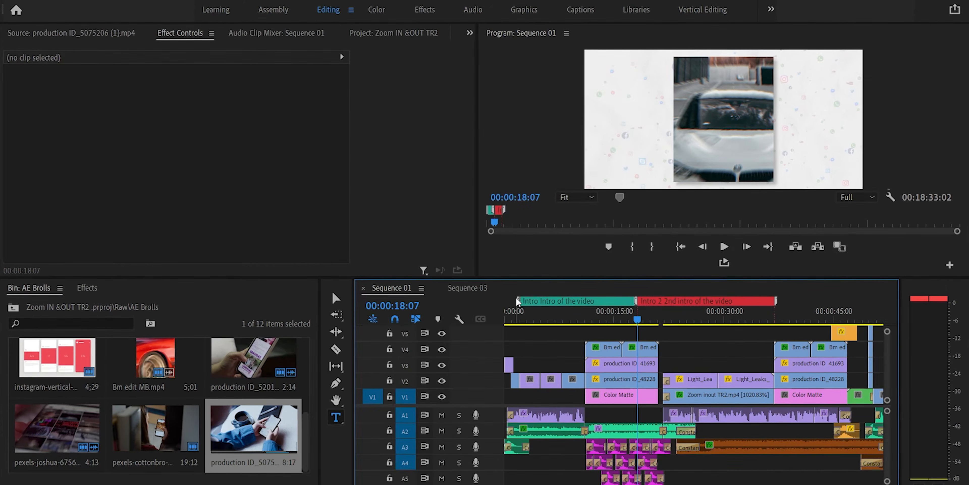
Step: Shift the start of the Intro range marker slightly earlier in Sequence 01
click(517, 296)
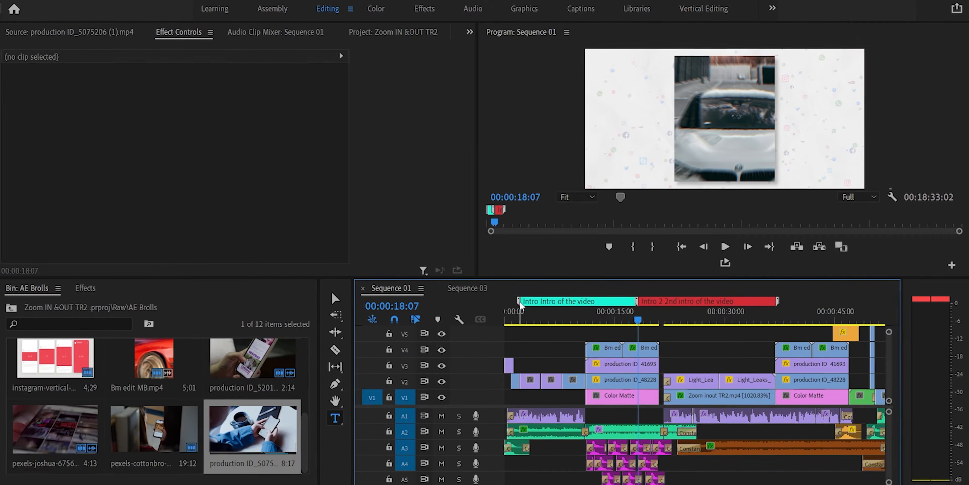
drag(519, 301, 510, 301)
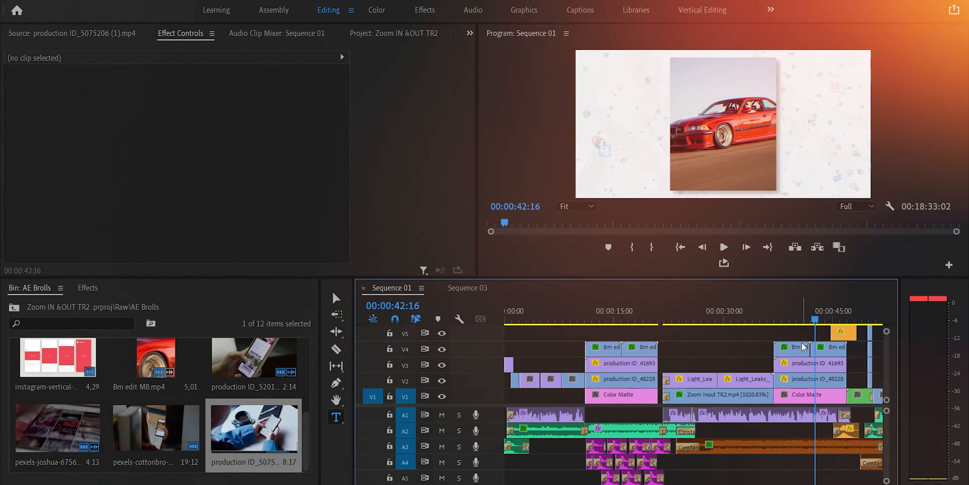
Step: Check the Audio Gain settings of the ES_Yin & Yang music clip on track A3 and dismiss them
scroll(651, 443, down, 5)
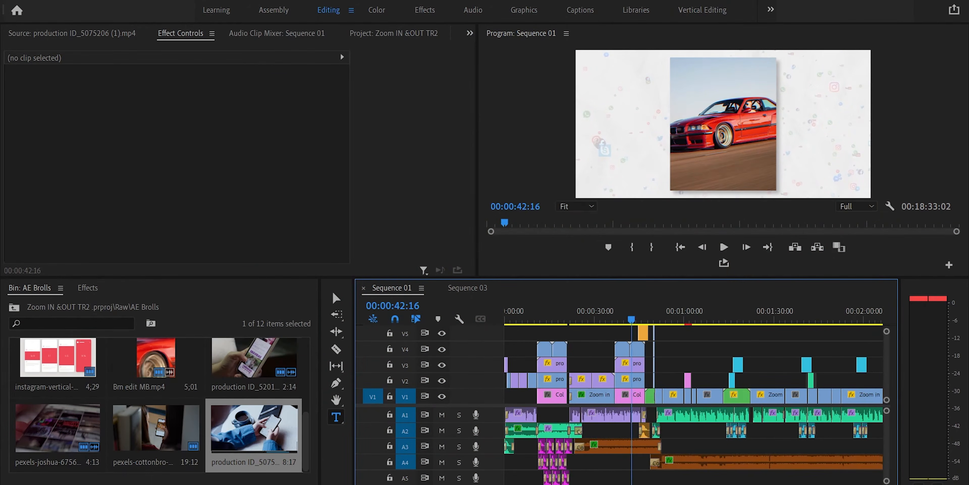
scroll(651, 443, up, 2)
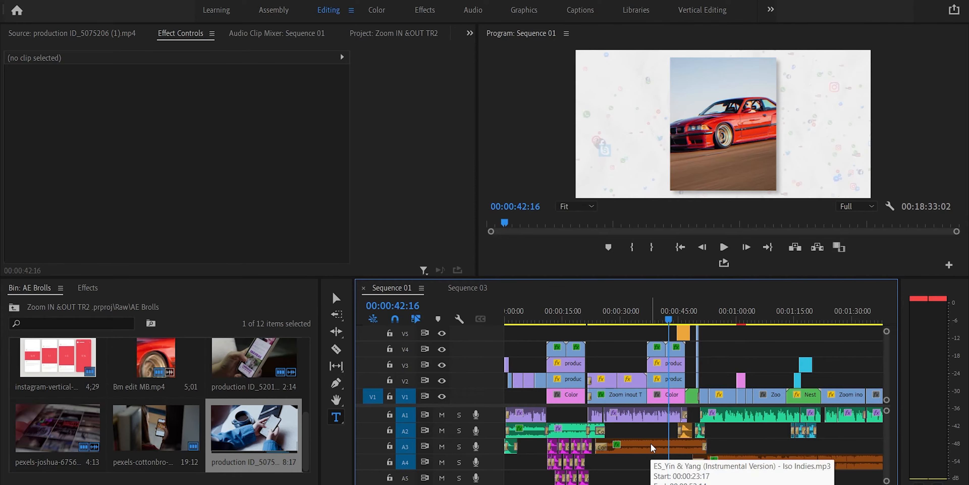
click(651, 442)
right_click(652, 443)
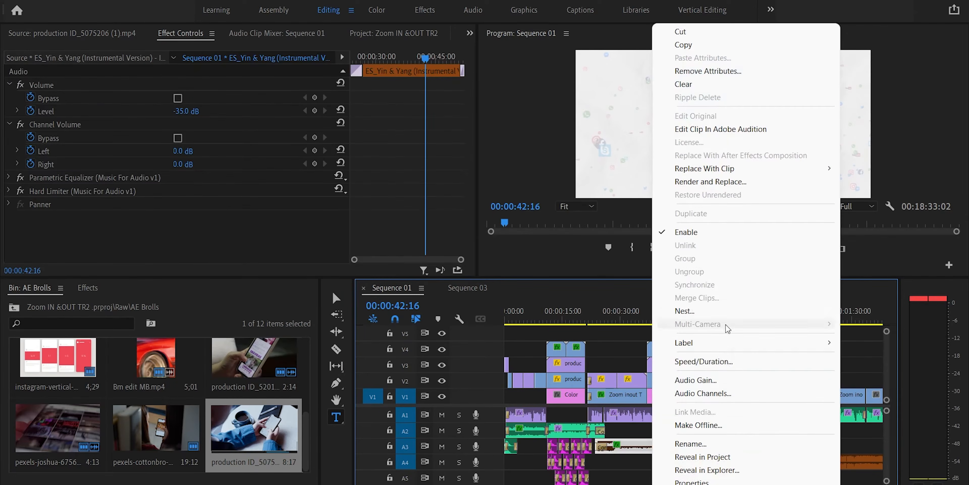
click(697, 380)
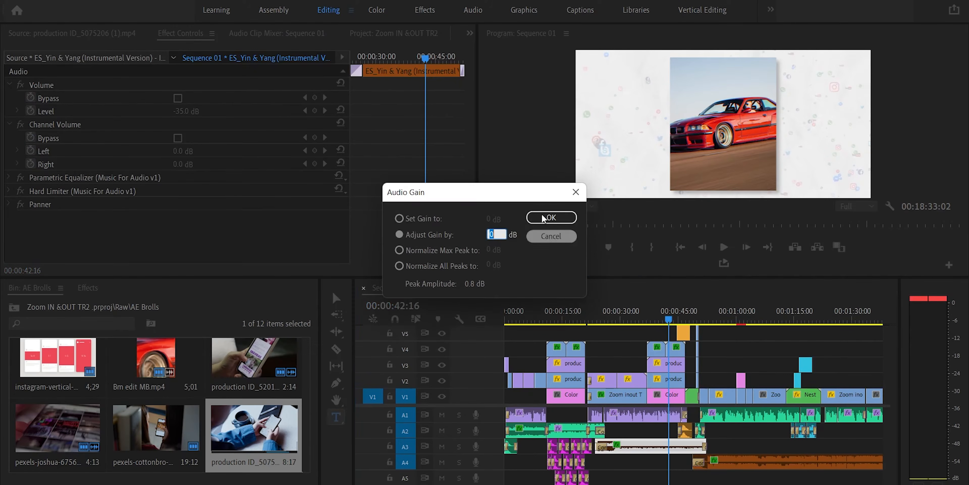
click(551, 236)
Step: Go to 00:00:58:25 and check the Audio Gain settings of the ES_Gold Palms music clip on track A4
click(732, 320)
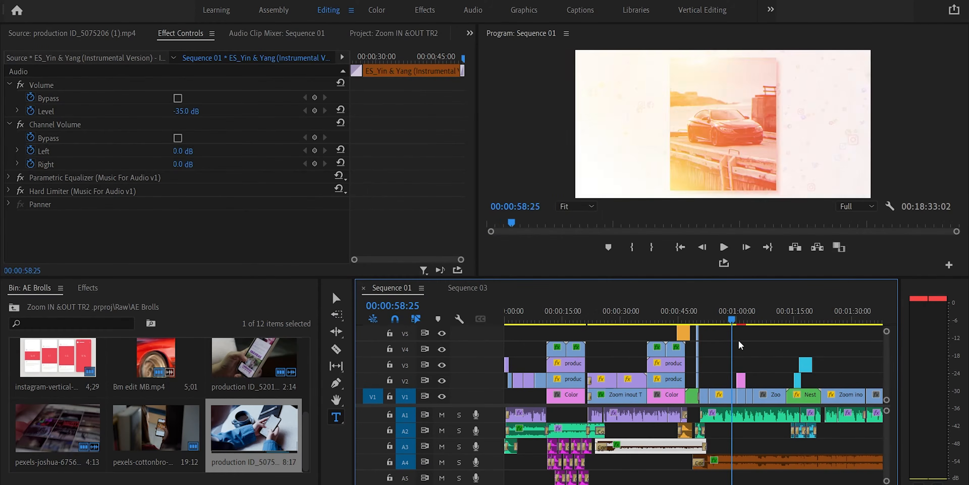
click(766, 465)
key(g)
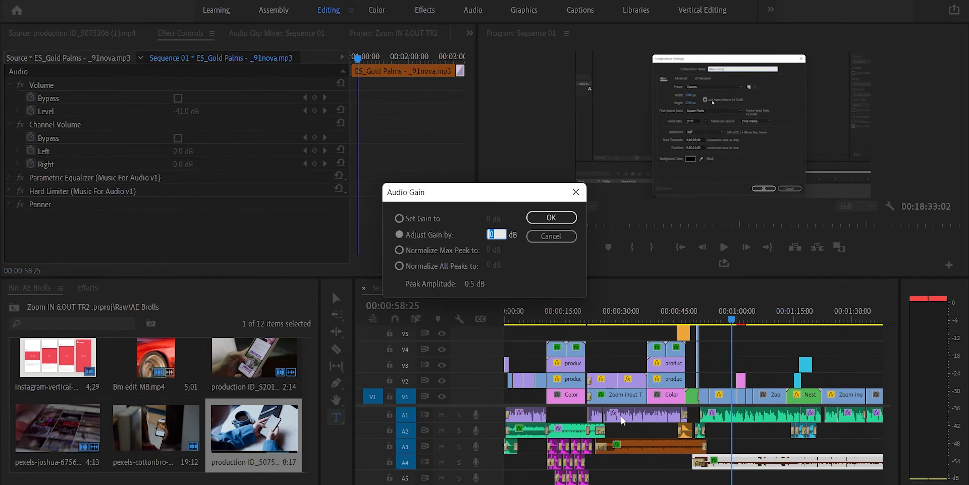
key(Escape)
Step: Select the Tr 3.m4a clip on track A1 and open its Audio Gain settings
click(567, 431)
click(617, 416)
key(g)
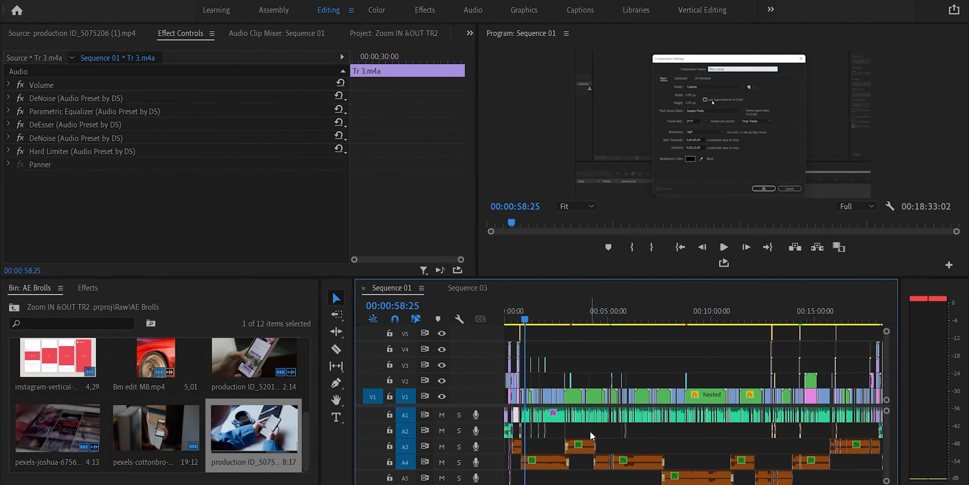
Step: Search the effects for "paramet" and select the Parametric Equalizer audio effect
click(86, 287)
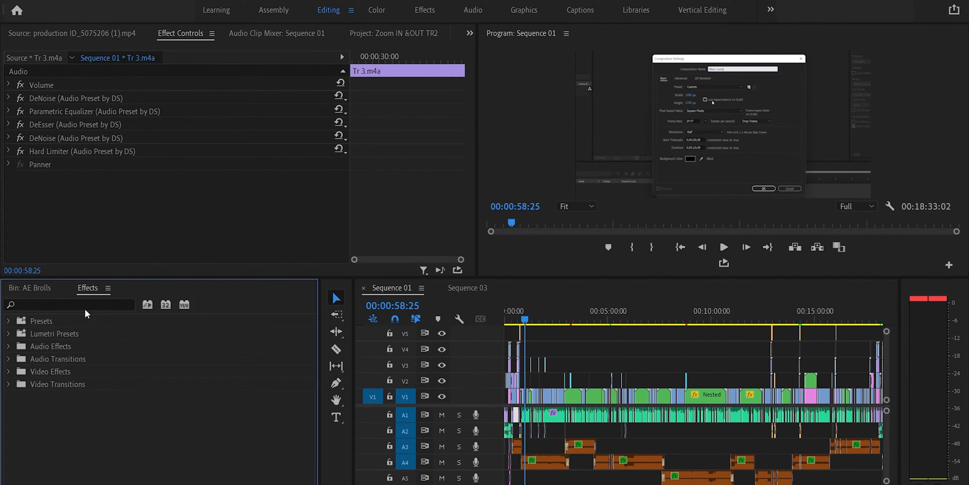
click(74, 303)
text(paramet)
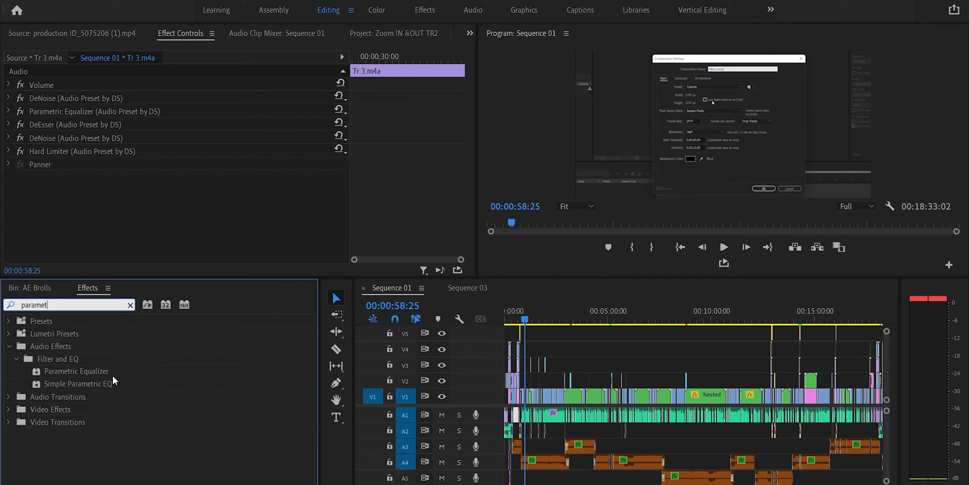
drag(109, 371, 189, 355)
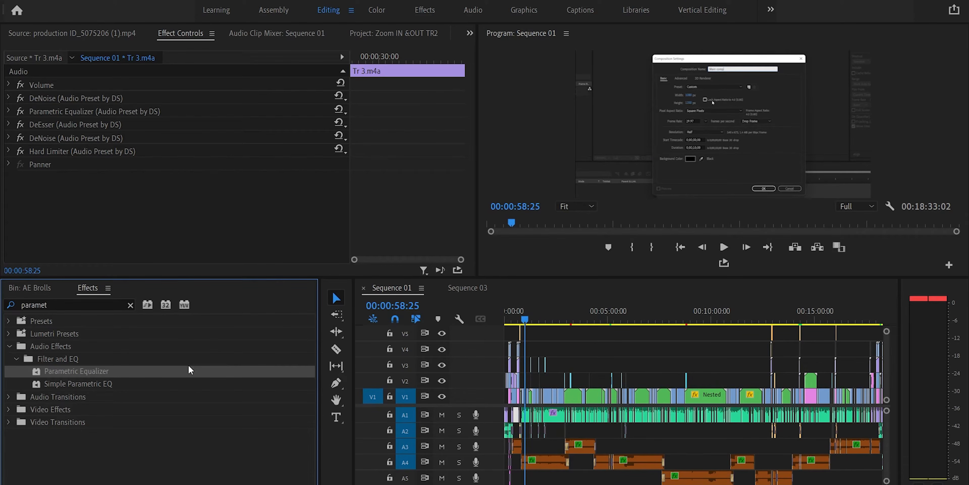
Step: Glance at the Audio workspace, return to the Editing workspace and show the Audio Track Mixer for Sequence 01
click(473, 10)
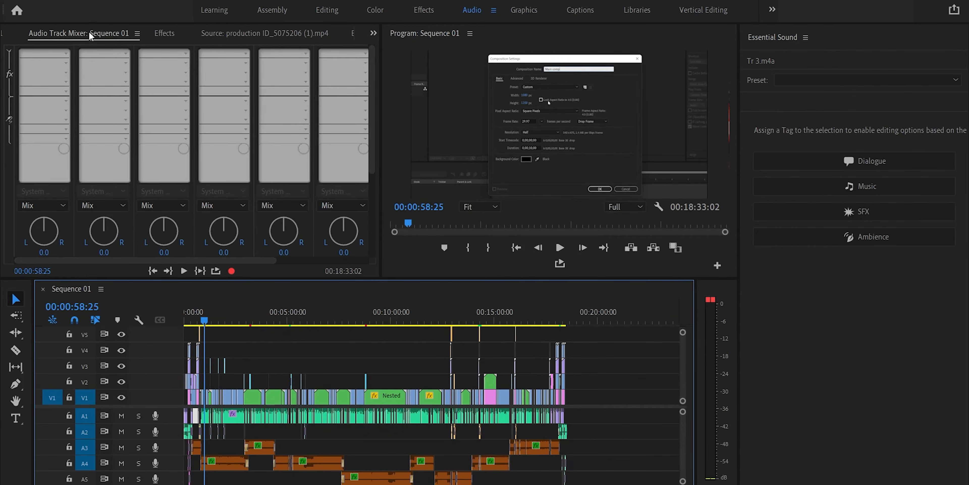
click(323, 13)
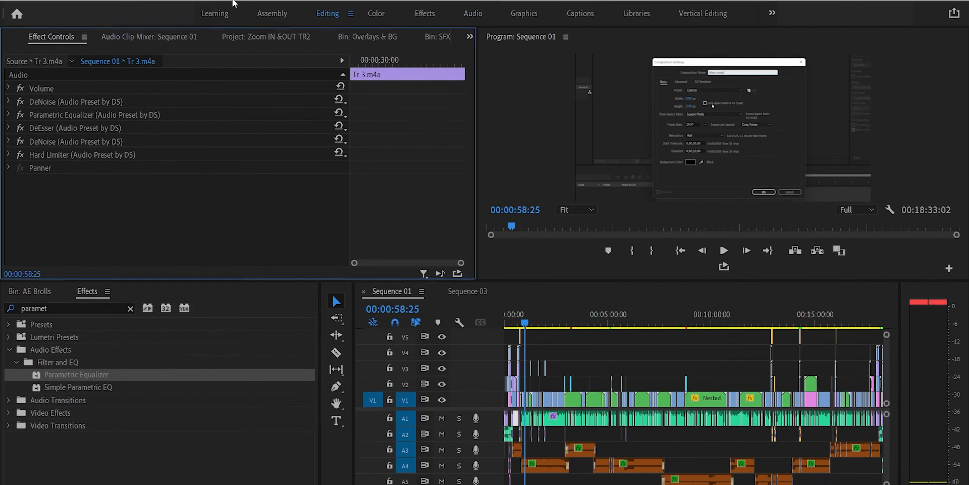
click(227, 9)
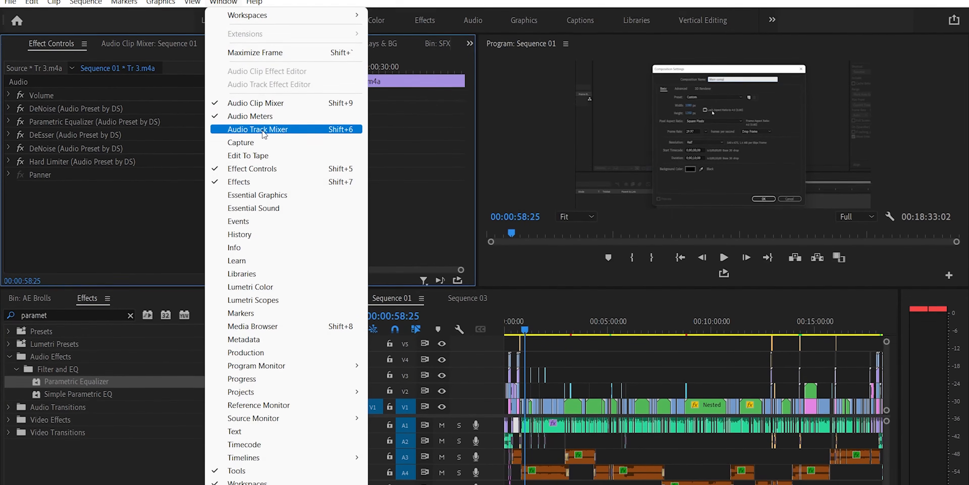
click(268, 120)
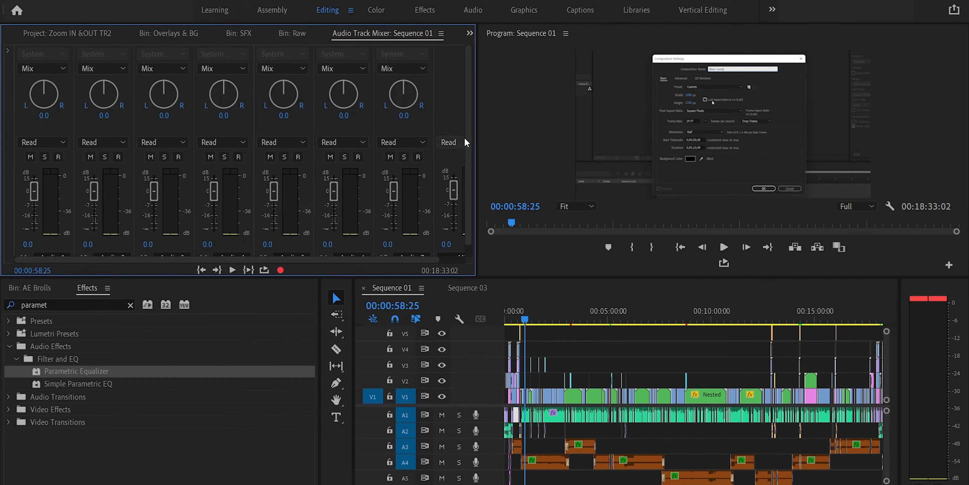
Step: Expand the mixer's effects and sends area and add a Parametric Equalizer to the first effect slot of Audio 2
scroll(466, 147, down, 1)
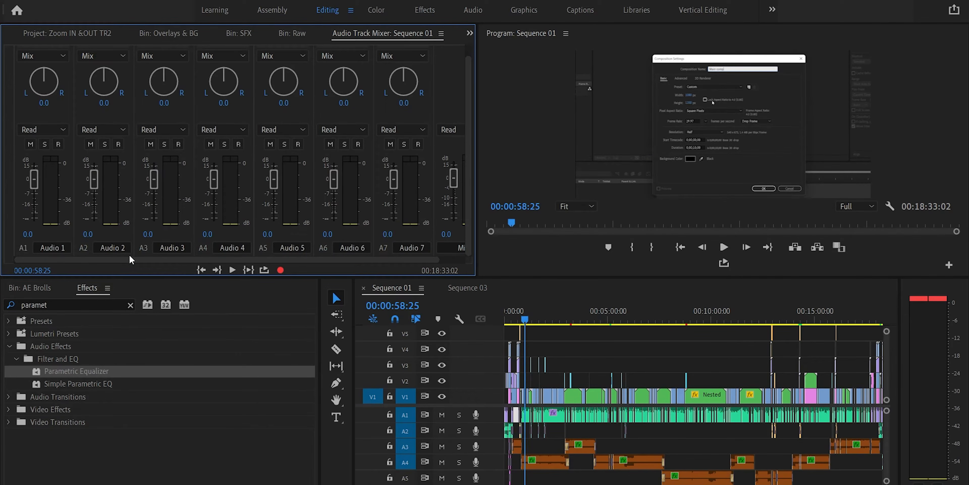
scroll(80, 257, right, 2)
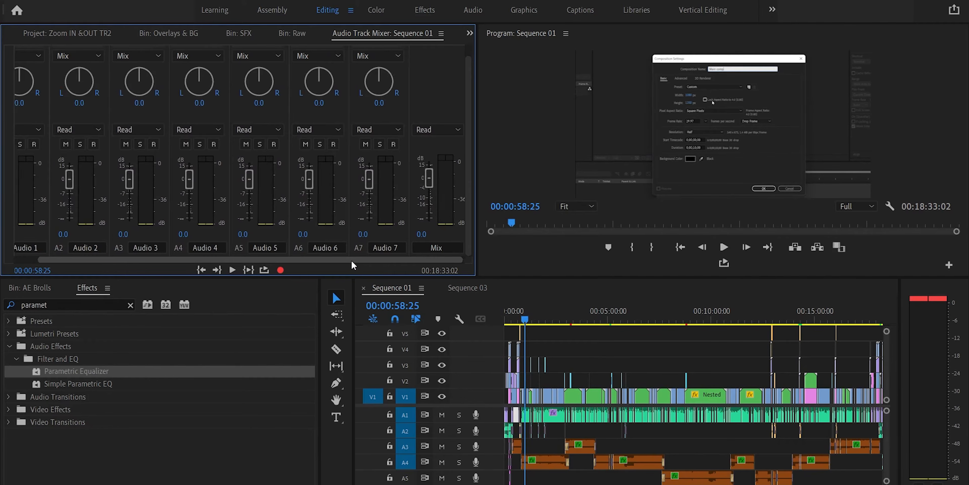
scroll(353, 262, left, 1)
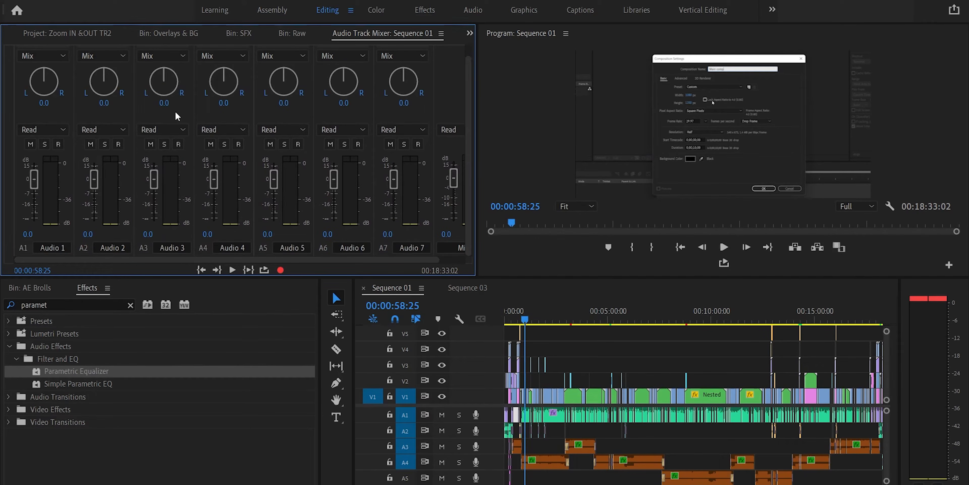
scroll(7, 53, up, 1)
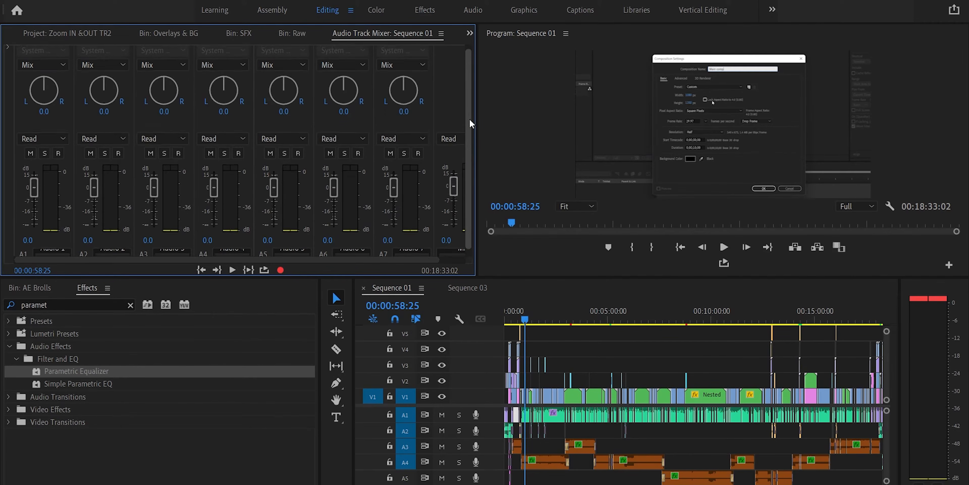
click(7, 51)
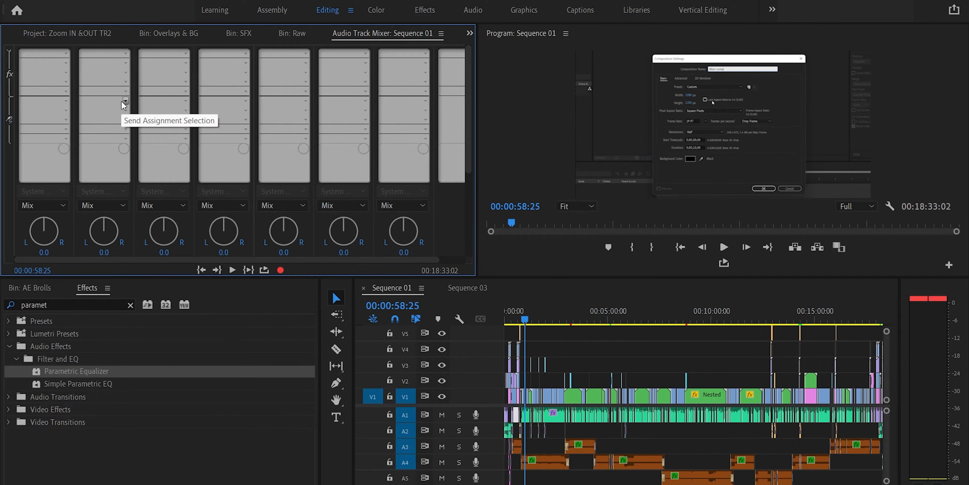
click(125, 55)
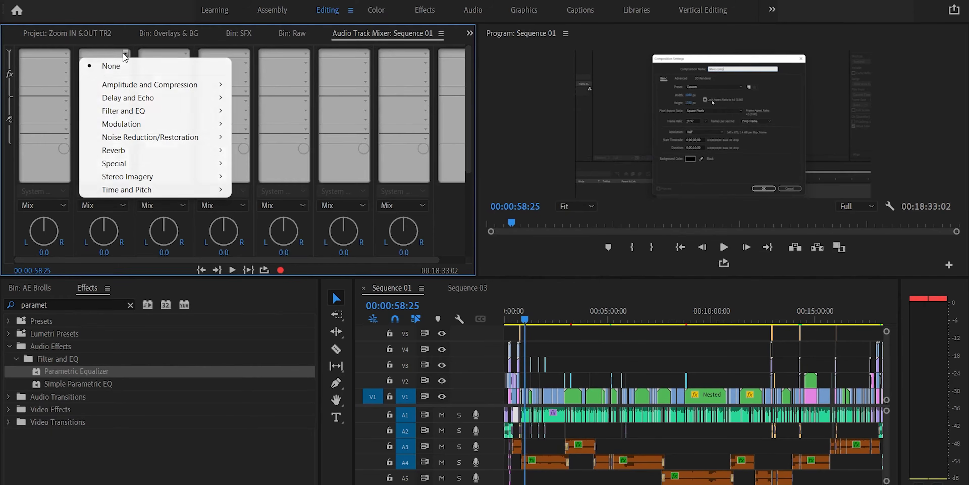
mouse_move(135, 110)
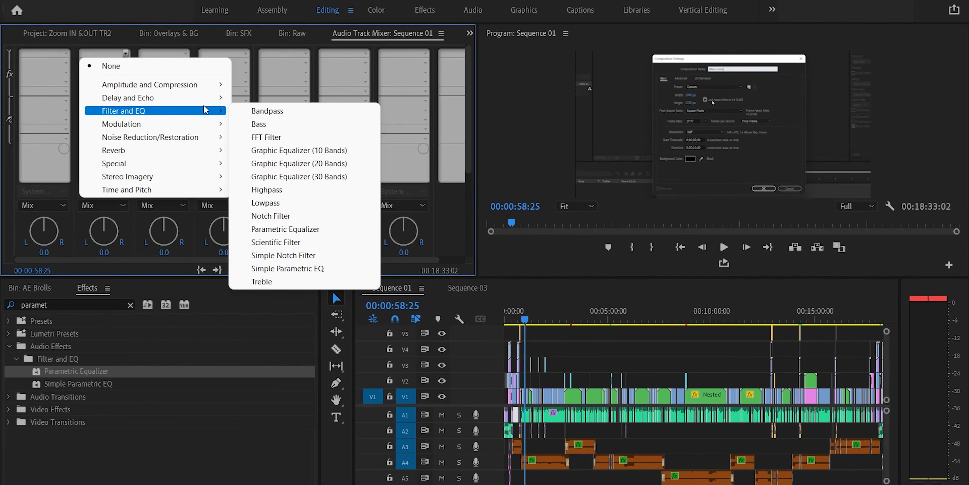
click(327, 229)
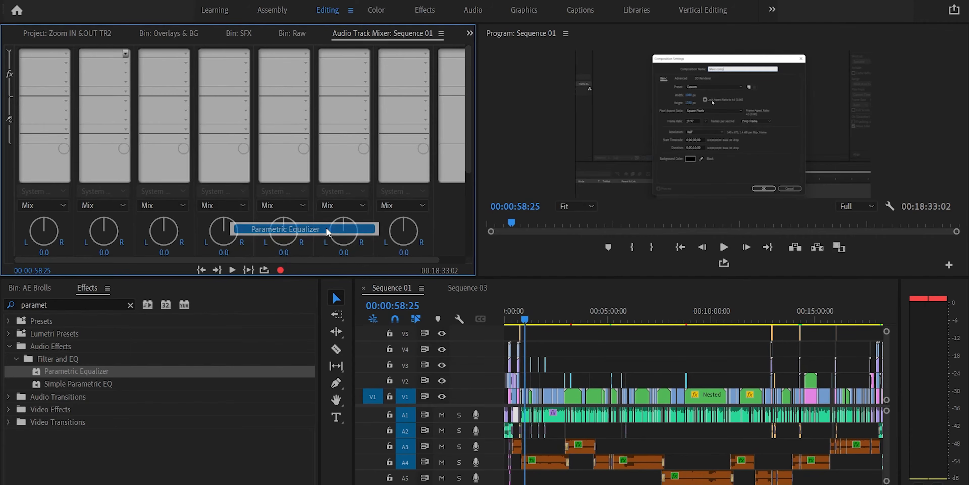
Step: Cut band 2 of the Audio 2 Parametric Equalizer to about -6.2 dB at 229 Hz, boost band 3 and close the editor
double_click(98, 56)
drag(418, 198, 422, 224)
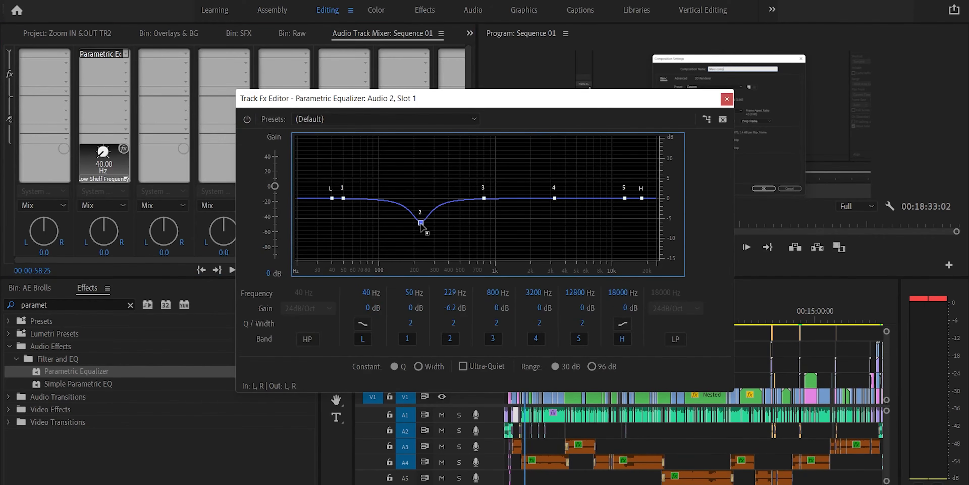
drag(484, 198, 494, 173)
click(727, 99)
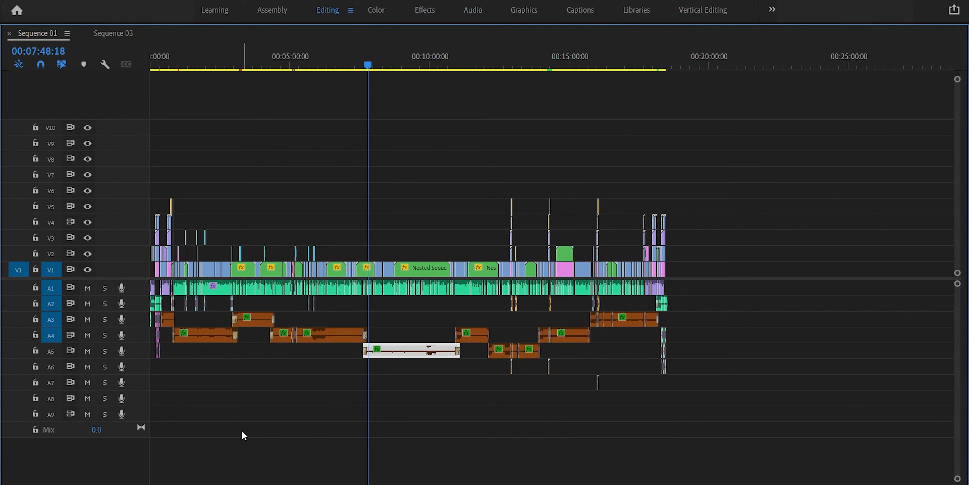
Step: Delete video track V10 and all empty video and audio tracks from Sequence 01
right_click(125, 136)
click(208, 183)
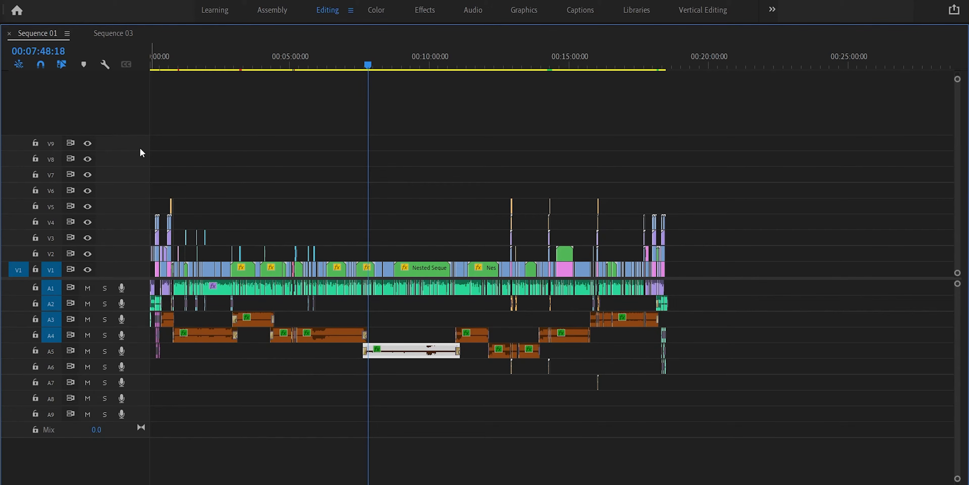
right_click(131, 146)
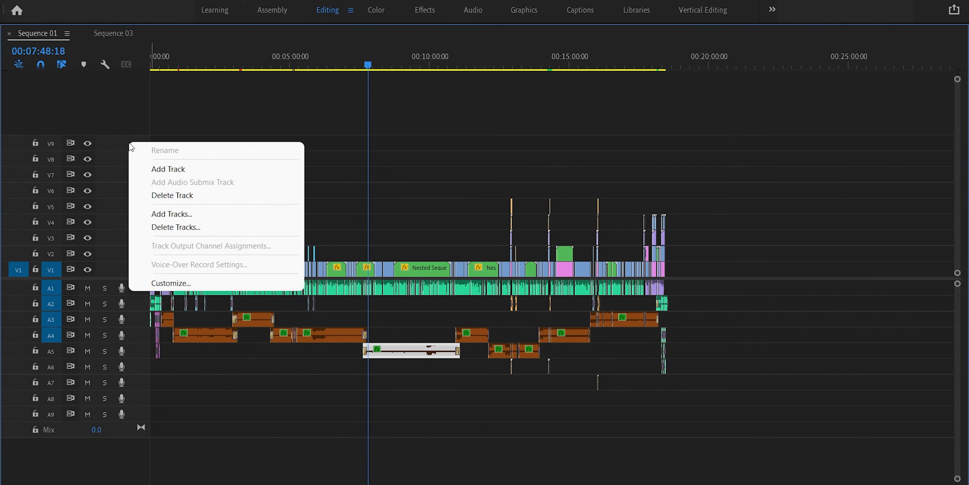
click(200, 230)
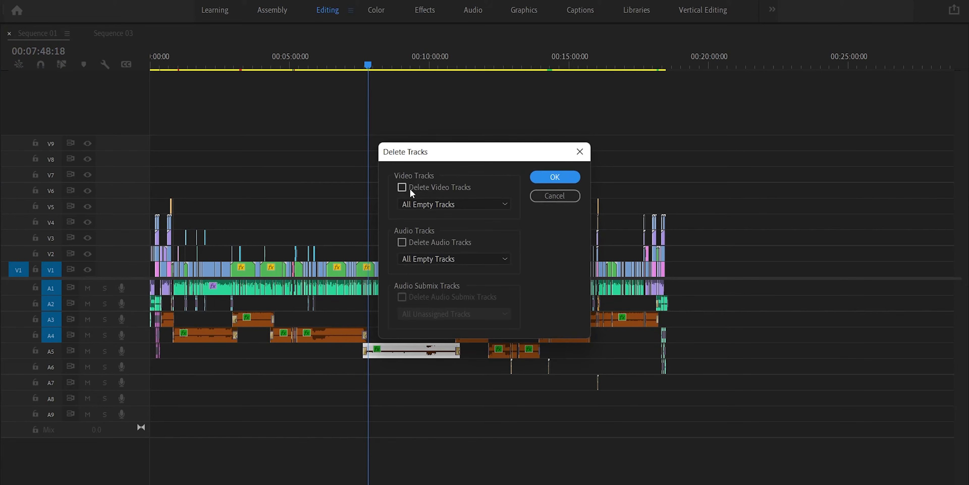
click(414, 187)
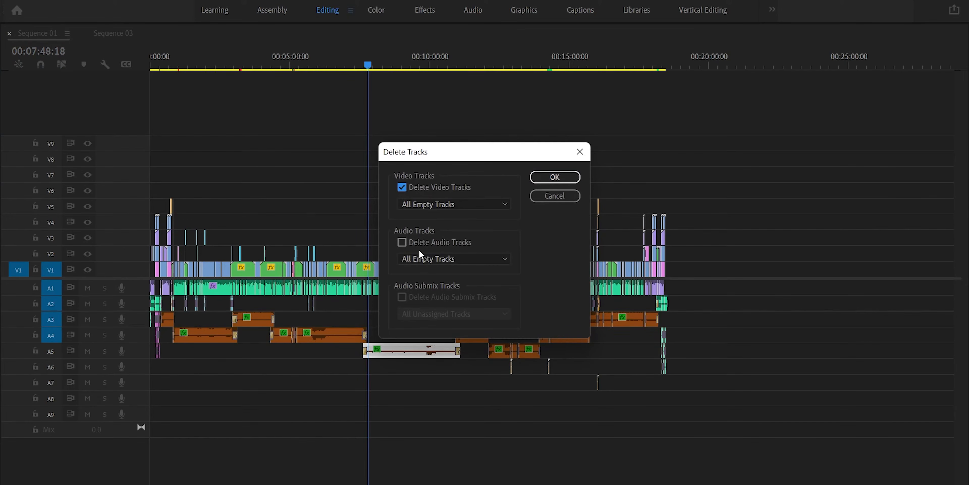
click(420, 205)
click(436, 215)
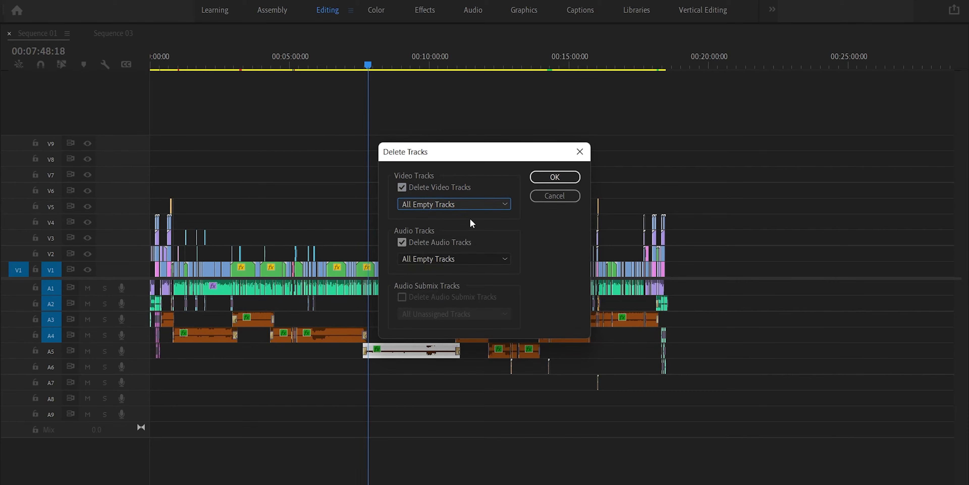
click(555, 177)
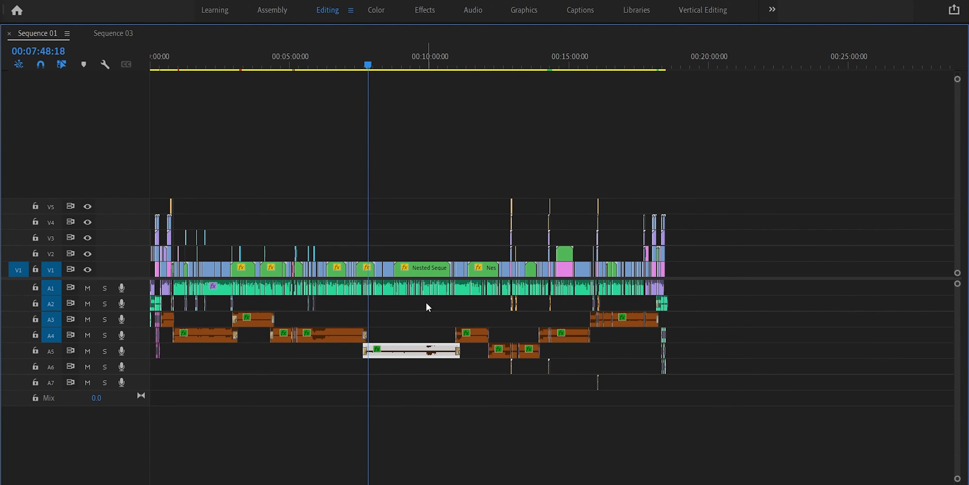
Step: Restore the full panel layout and run Delete Tracks again for all empty video and audio tracks
key(grave)
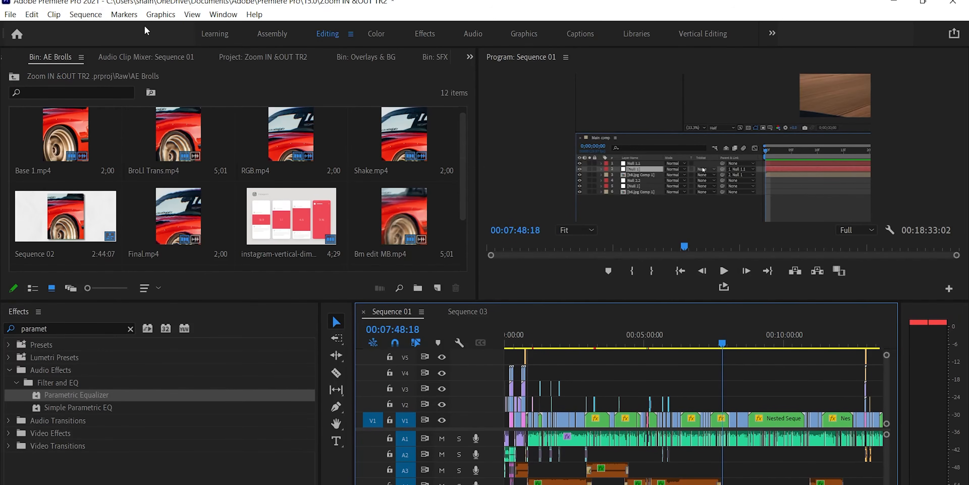
click(86, 15)
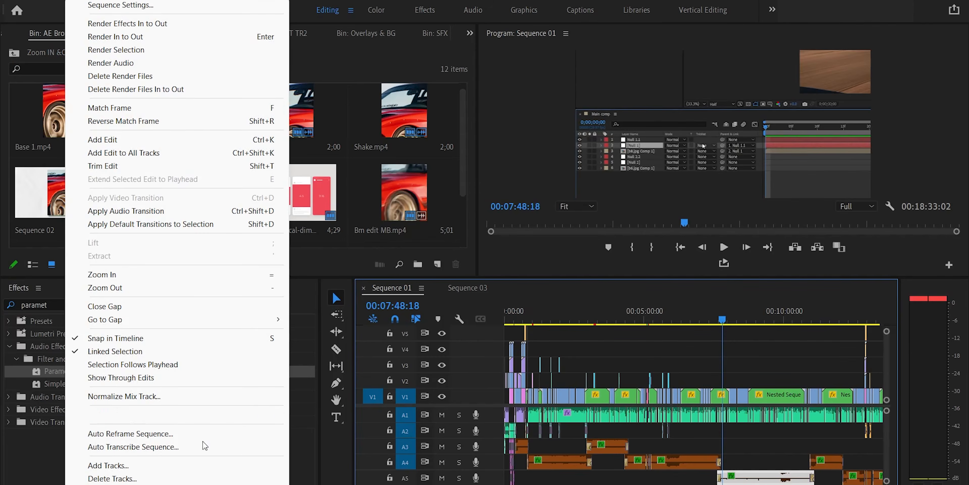
click(112, 478)
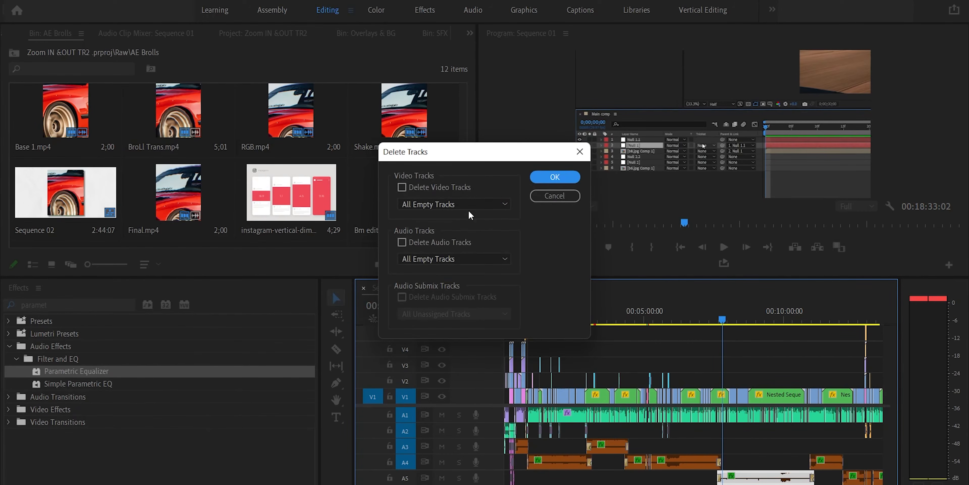
click(402, 188)
click(443, 242)
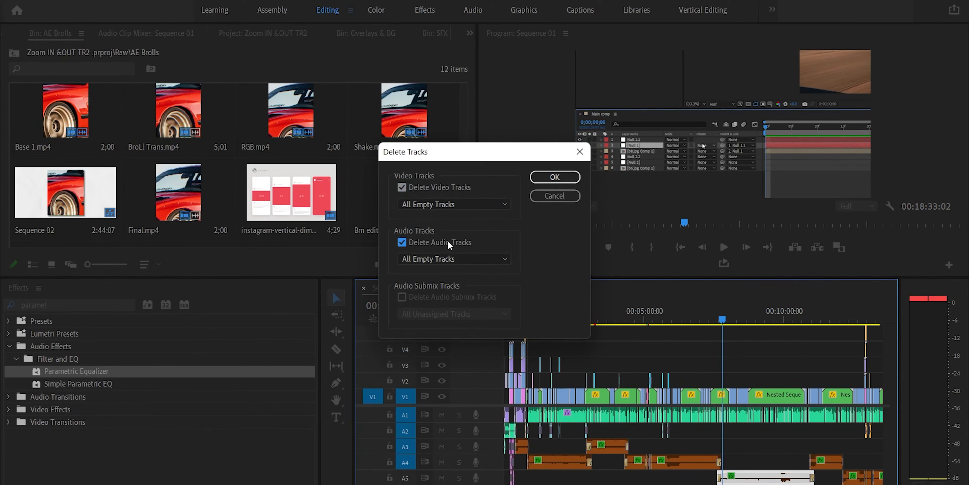
click(555, 177)
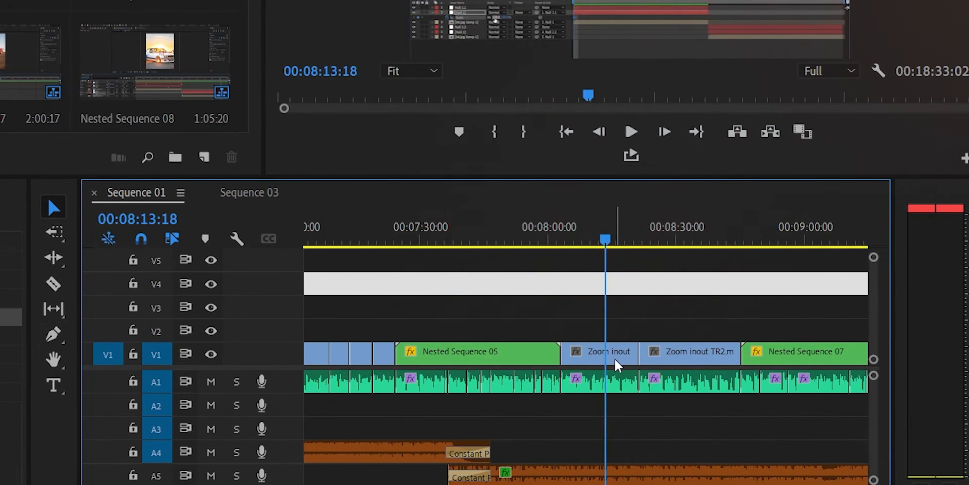
Step: Unlink the Zoom inout clip under the playhead on V1 from its audio and select only its video
click(626, 353)
click(686, 360)
click(627, 360)
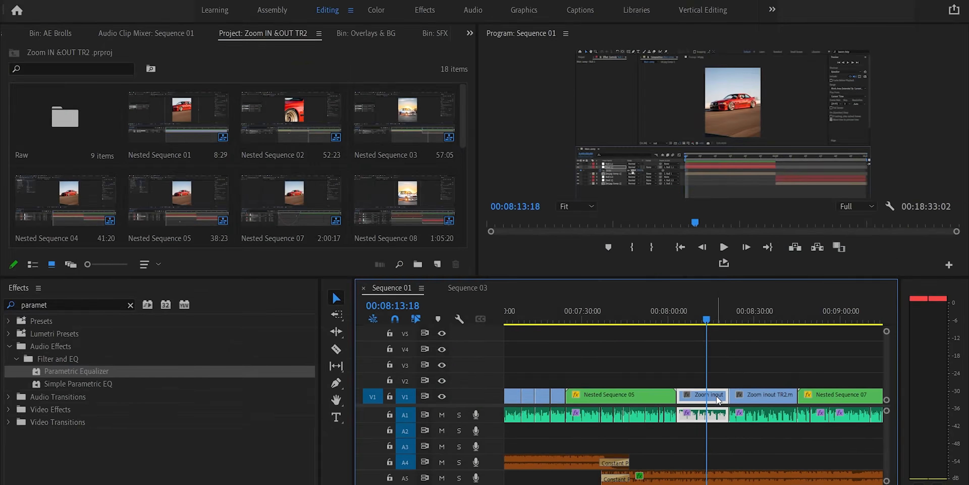
right_click(622, 356)
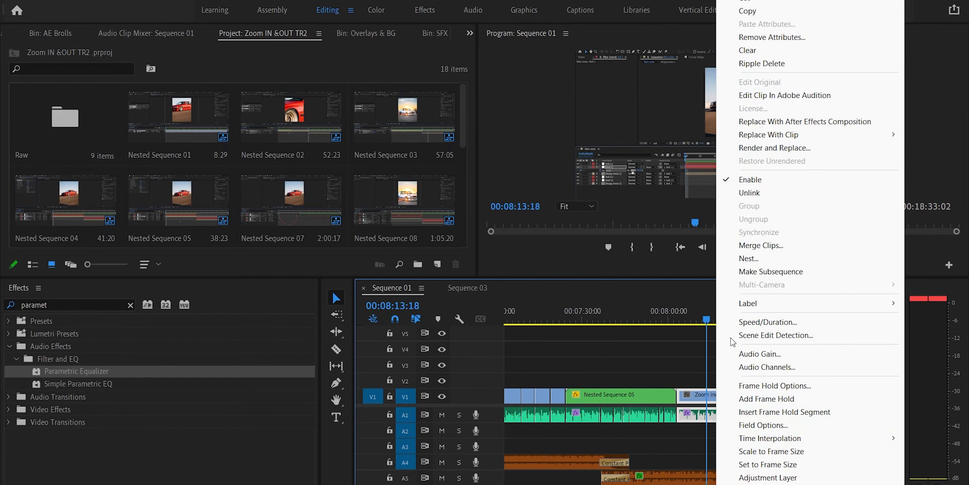
click(770, 192)
click(708, 418)
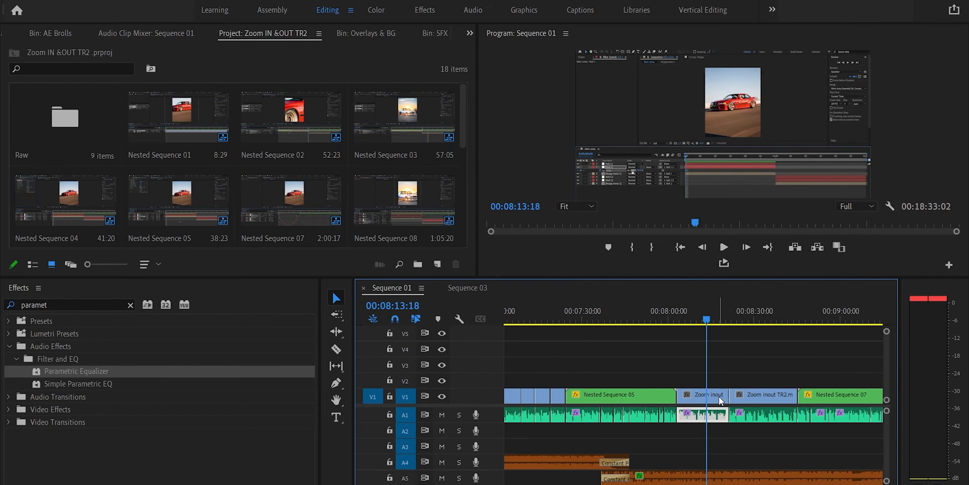
click(720, 394)
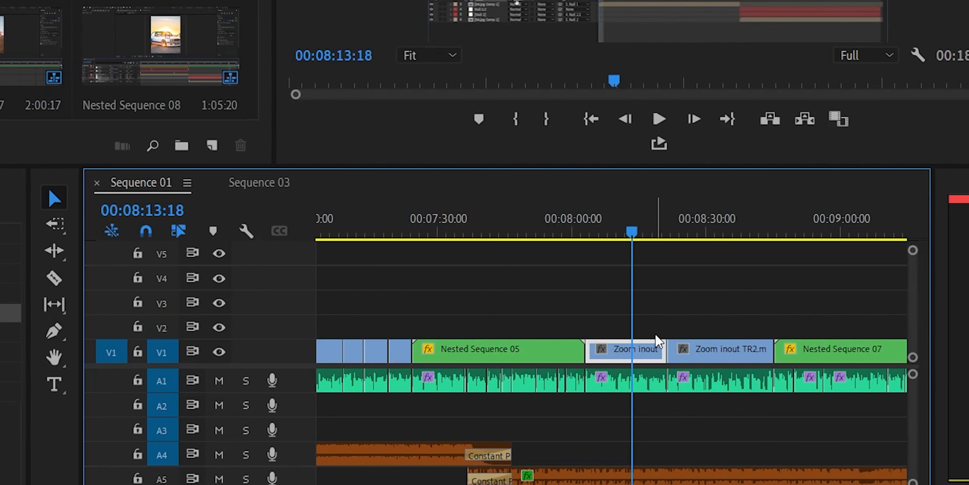
Step: Go to 00:08:05:15 and select the next Zoom inout TR2 clip's video without unlinking, add its audio, then try its audio alone
click(596, 232)
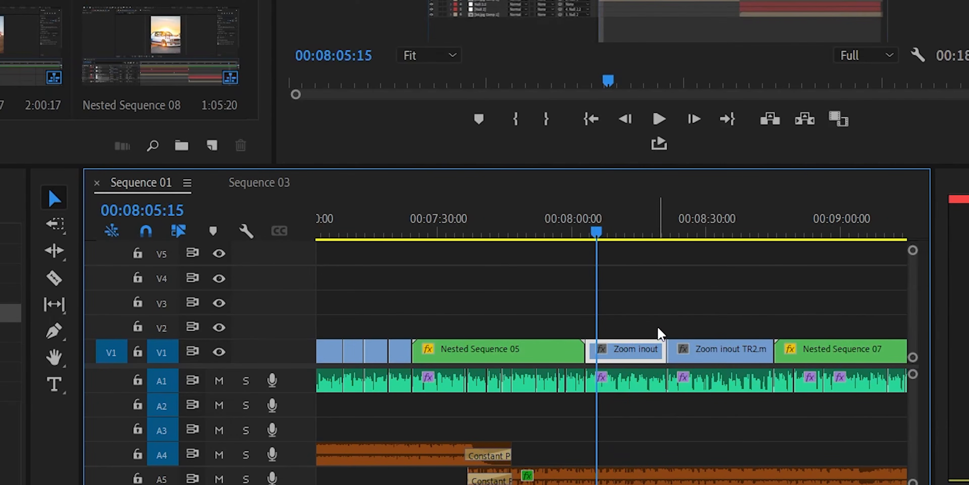
click(723, 353)
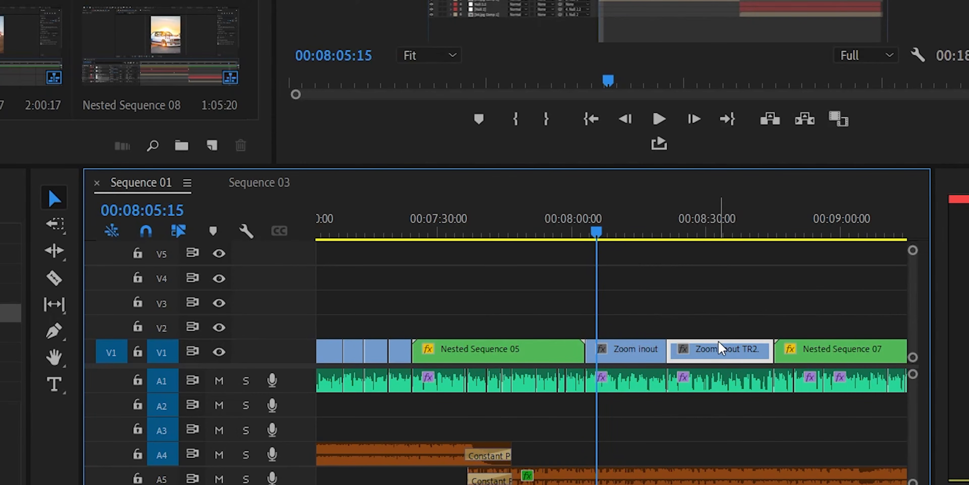
shift+click(727, 374)
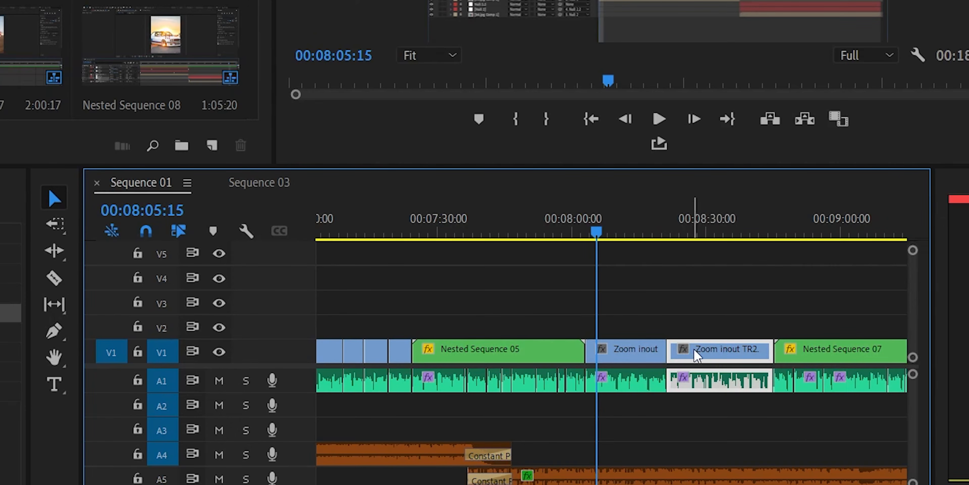
click(713, 325)
click(714, 377)
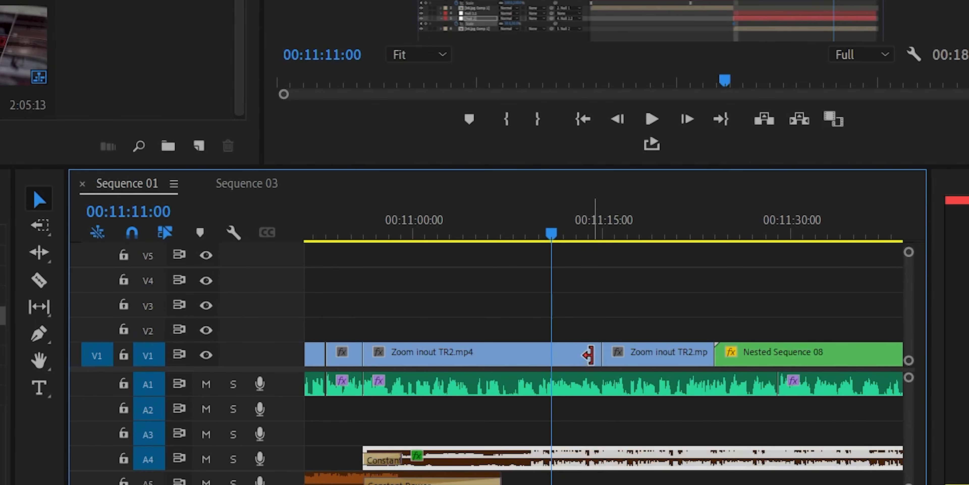
Step: Roll the V1 cut between the two Zoom inout TR2.mp4 clips from 00:11:15 to about 00:11:18, leaving the audio cut in place
mouse_move(586, 353)
mouse_down()
mouse_move(502, 354)
mouse_move(601, 353)
mouse_up()
drag(589, 355, 641, 353)
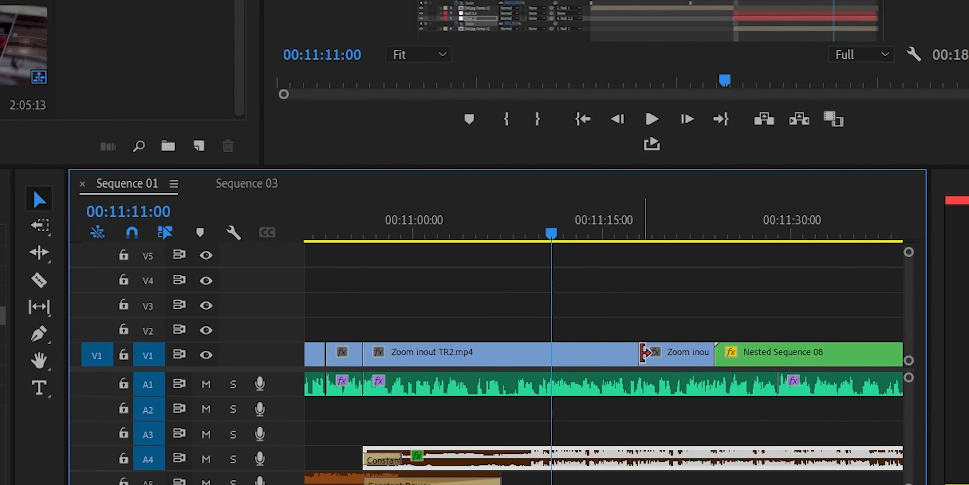